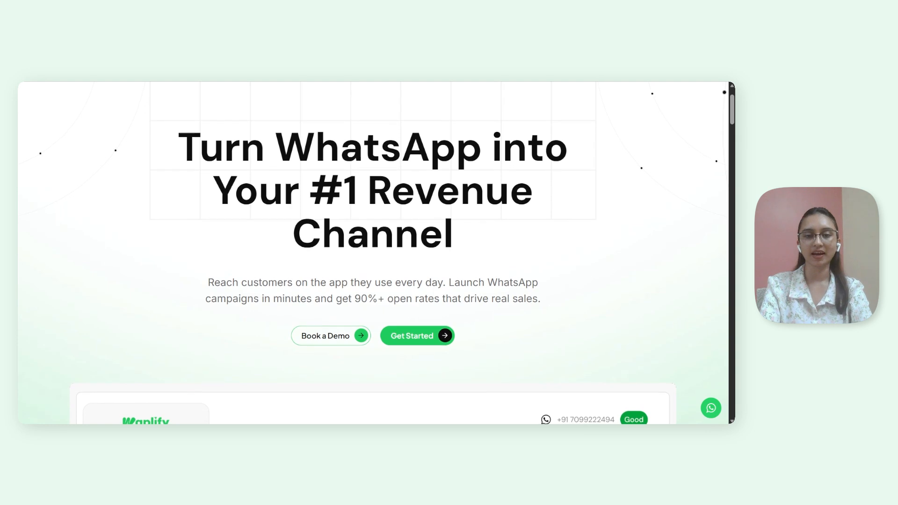
Step: Open the form for adding a contact and review its individual contact fields and bulk upload option
scroll(373, 272, "down", 1)
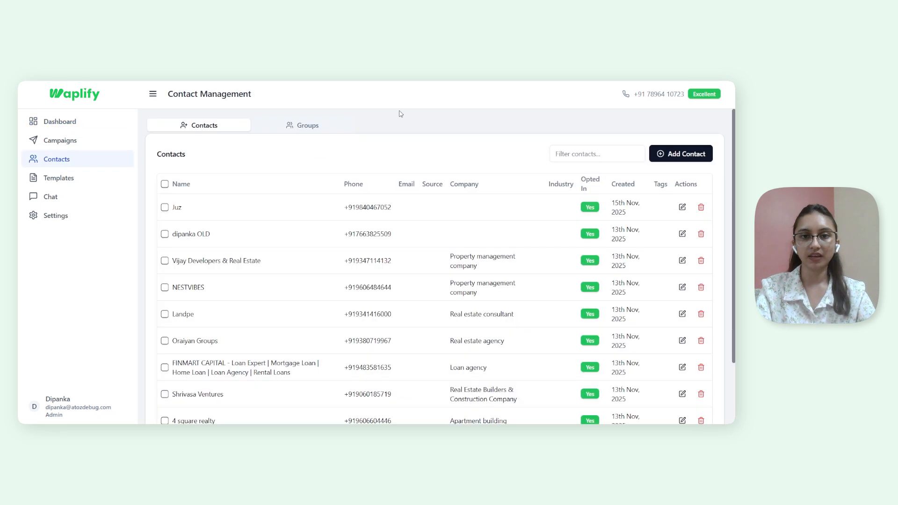
left_click(693, 161)
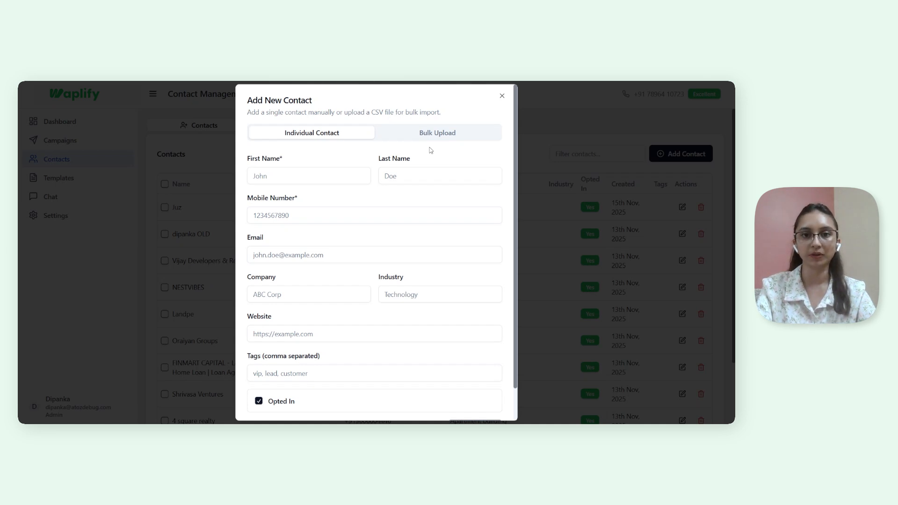
scroll(431, 150, "down", 1)
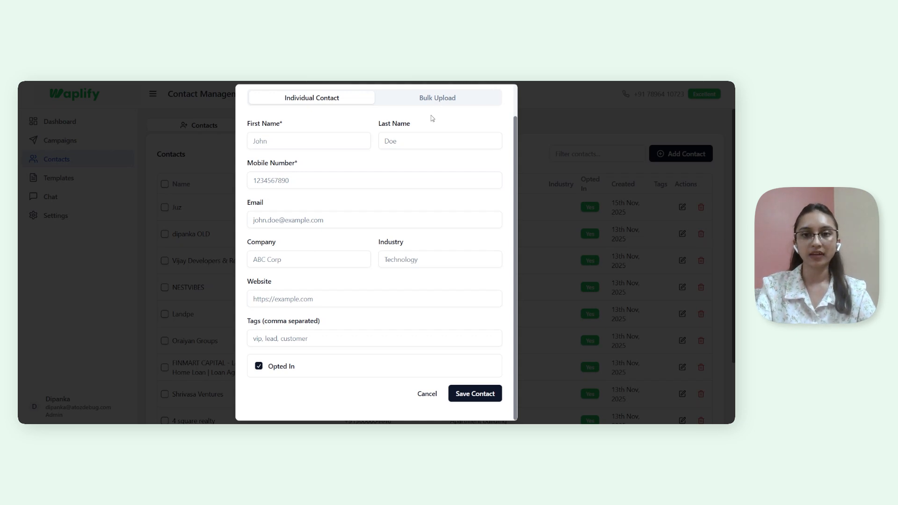
scroll(430, 115, "up", 1)
left_click(443, 117)
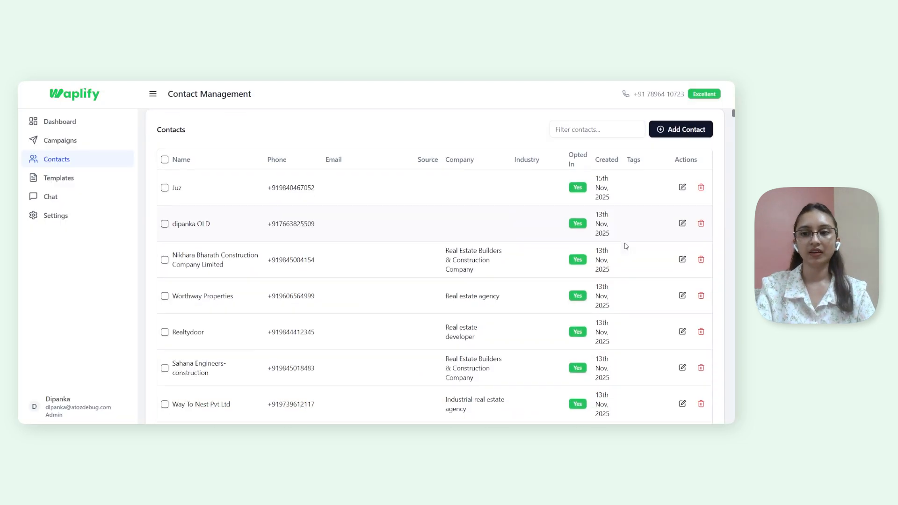
Step: Open the first contact in the list for editing and save it without changing any details
scroll(624, 244, "down", 1)
scroll(624, 245, "up", 1)
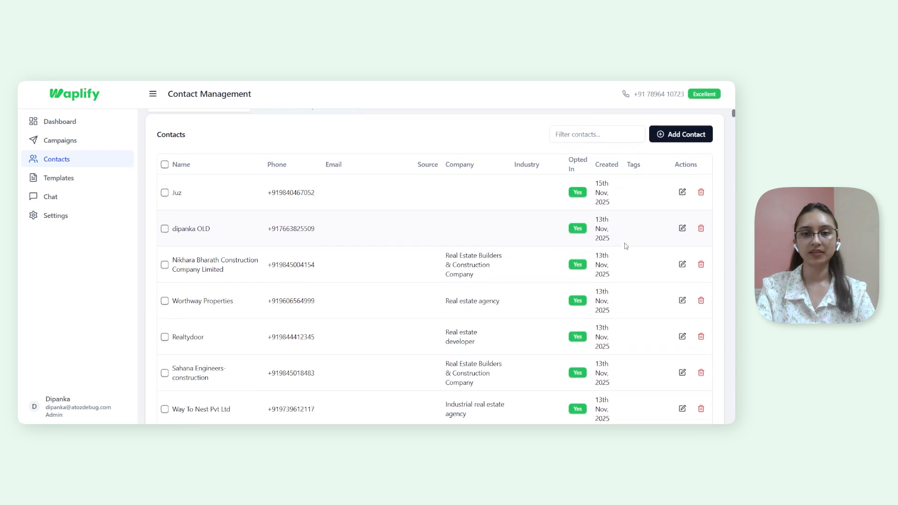
left_click(683, 193)
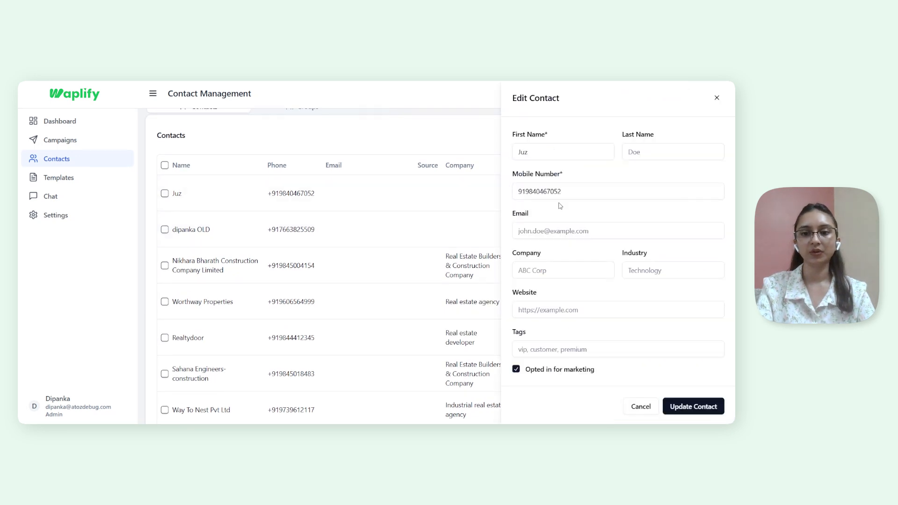
left_click(690, 410)
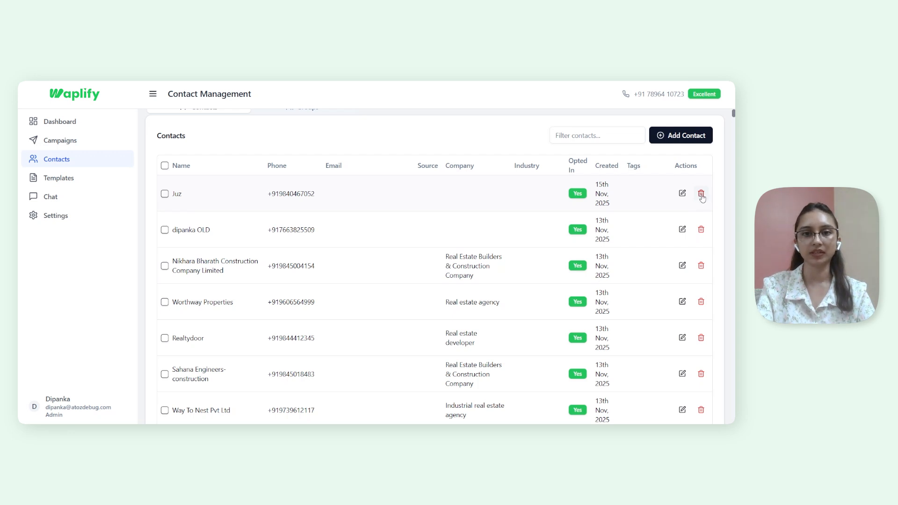
Step: Filter the contact list by a contact's first name and clear the filter again
left_click(557, 135)
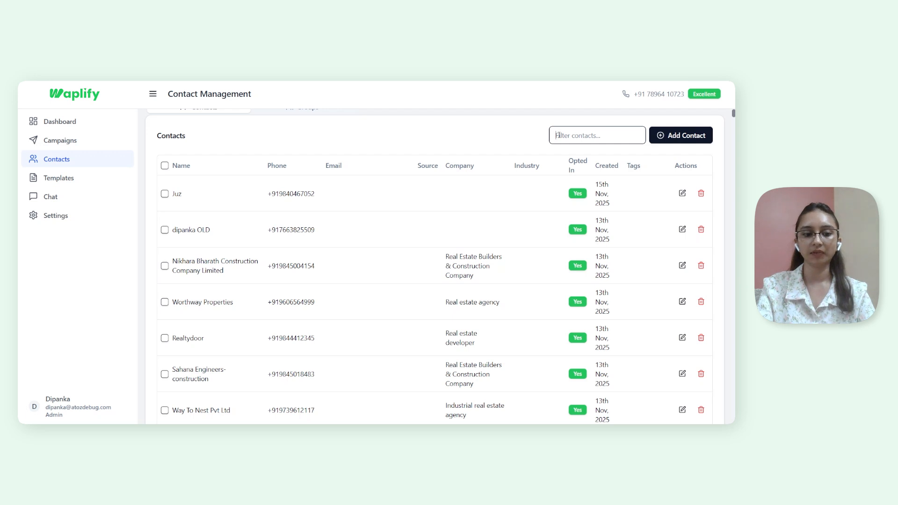
type("Anamika")
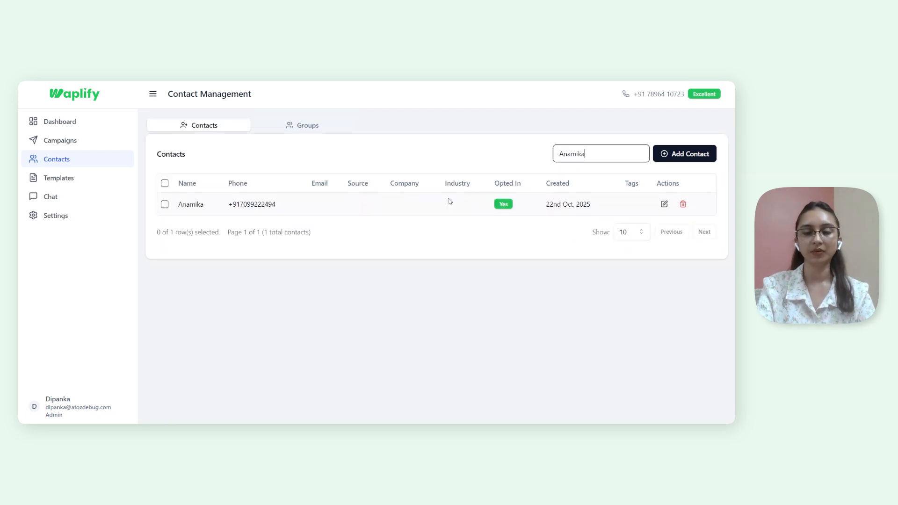
key("ctrl+a")
key("BackSpace")
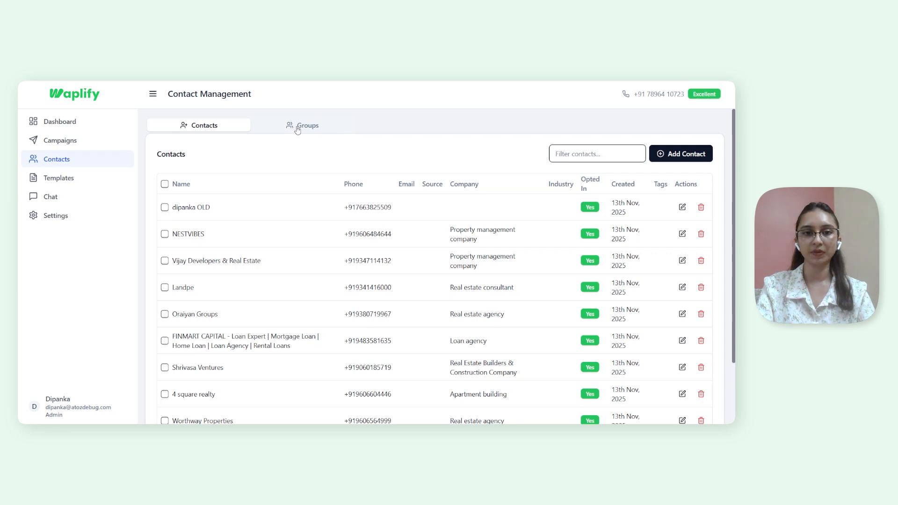
Step: Review the existing contact groups and start a new group named Bulk WhatsApp Clients
left_click(298, 129)
scroll(415, 232, "down", 1)
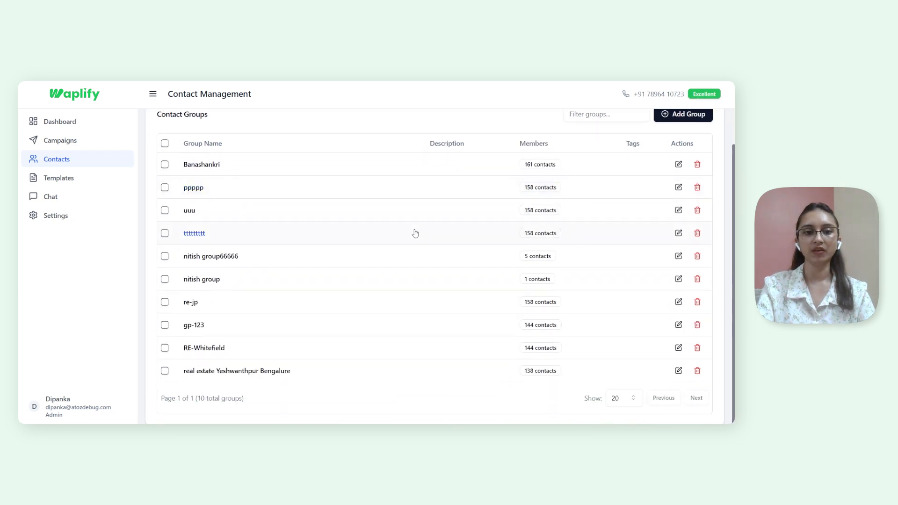
scroll(415, 233, "up", 1)
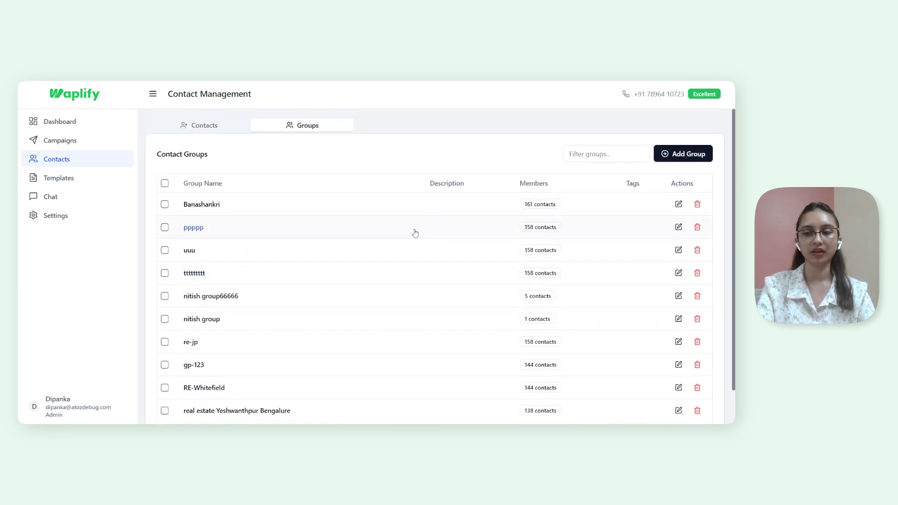
left_click(667, 155)
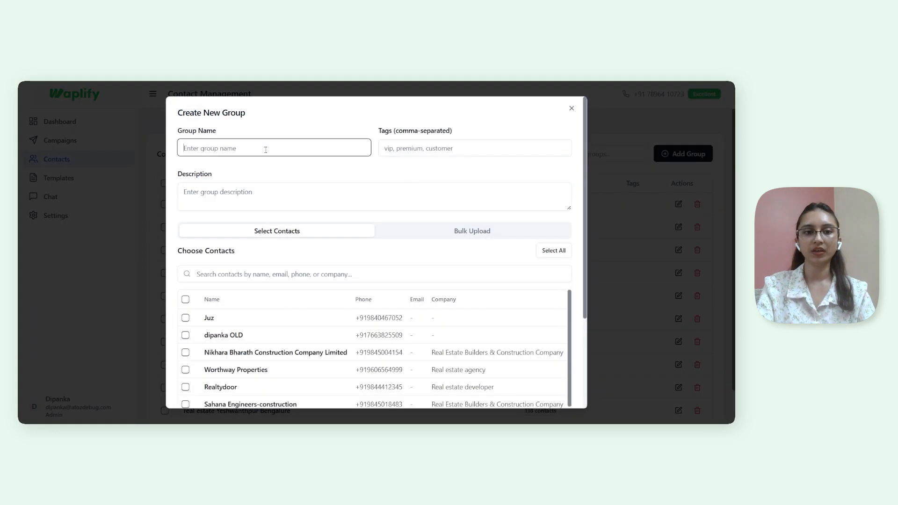
type("Bulk WhatsApp Clients")
Step: Select the first three listed contacts as members of the new group
scroll(276, 173, "down", 1)
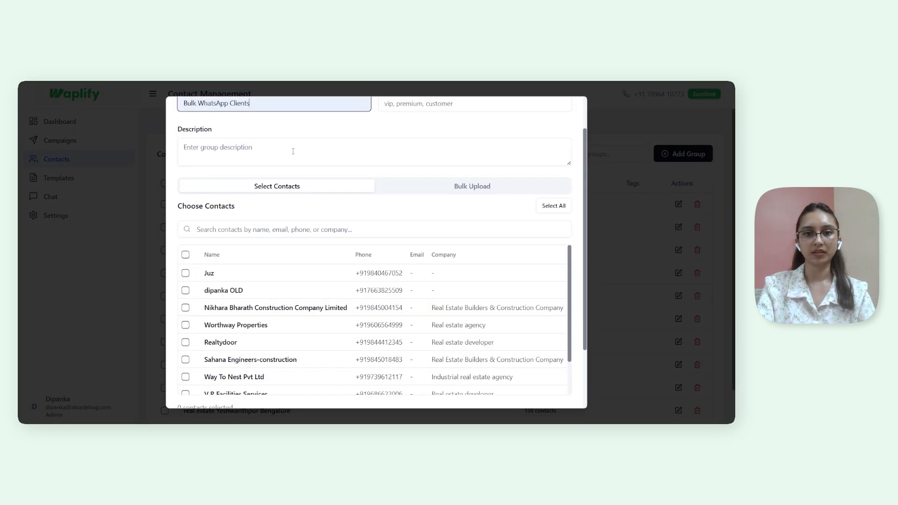
scroll(284, 148, "down", 2)
left_click(184, 192)
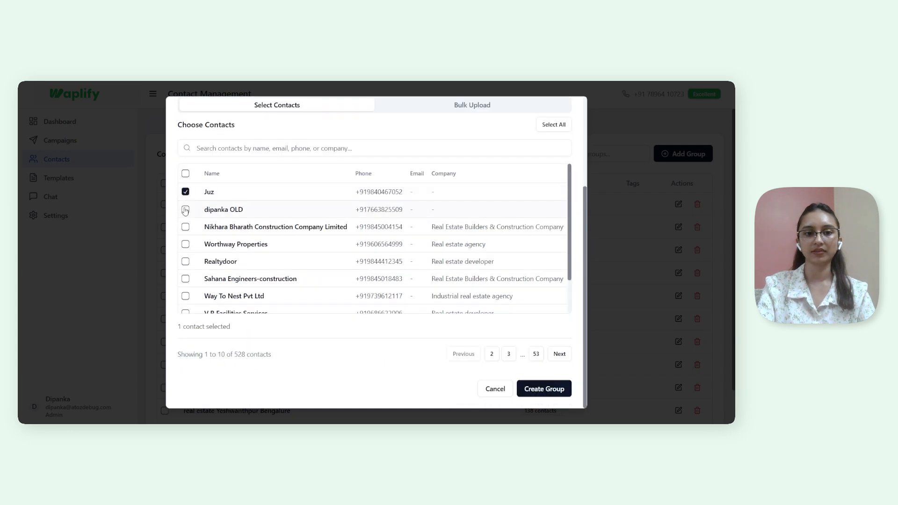
Step: Check the new group's bulk CSV upload option and return to choosing contacts from the list
left_click(441, 199)
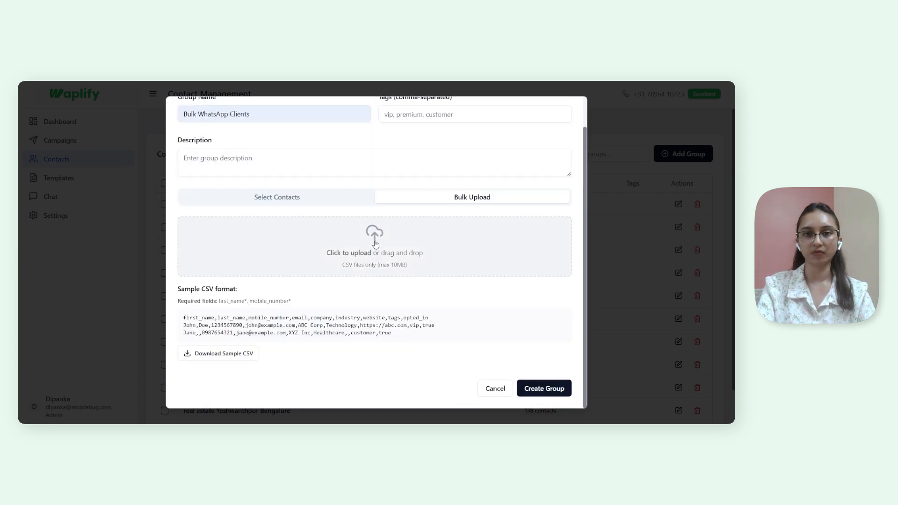
left_click(299, 201)
scroll(299, 201, "down", 2)
scroll(300, 202, "up", 1)
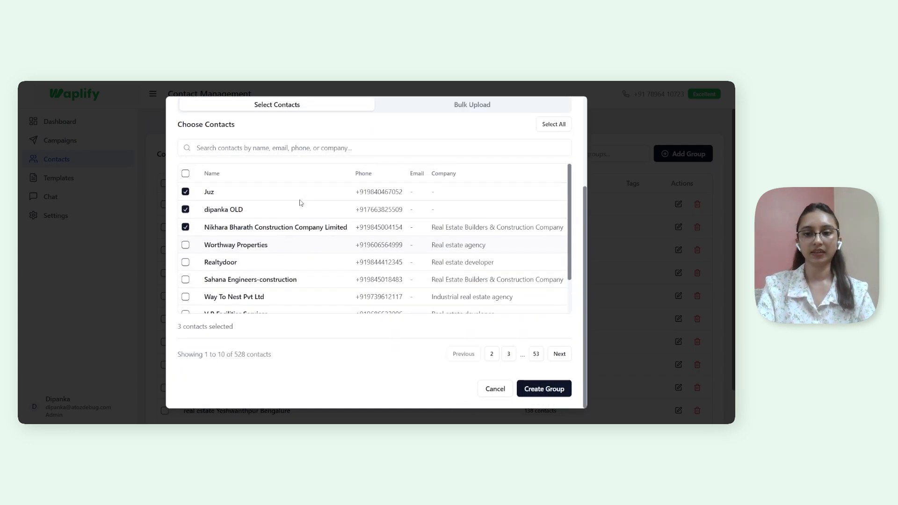
Step: Create the group with the selected contacts and return to the list of individual contacts
scroll(301, 203, "down", 1)
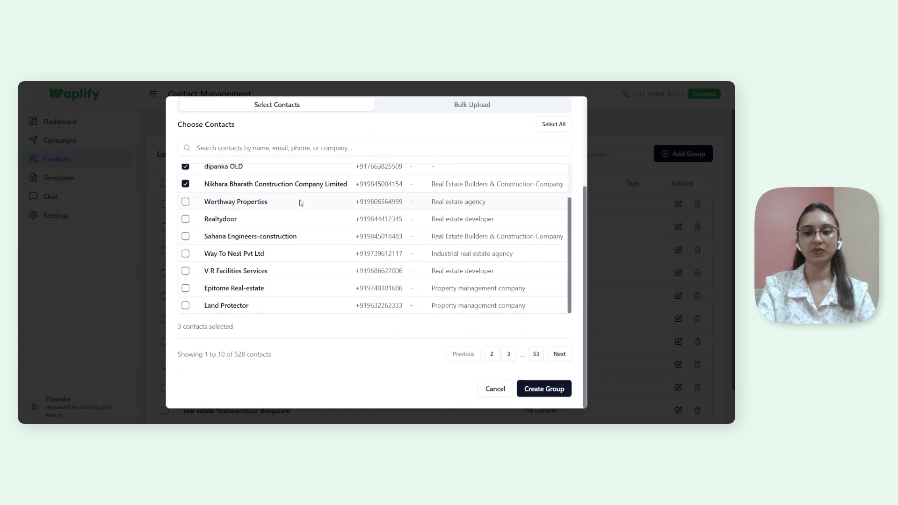
left_click(537, 390)
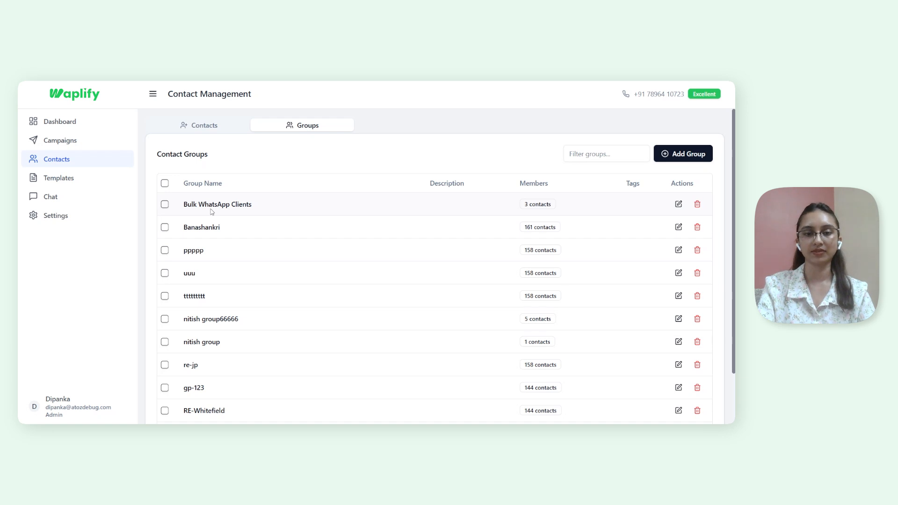
left_click(201, 126)
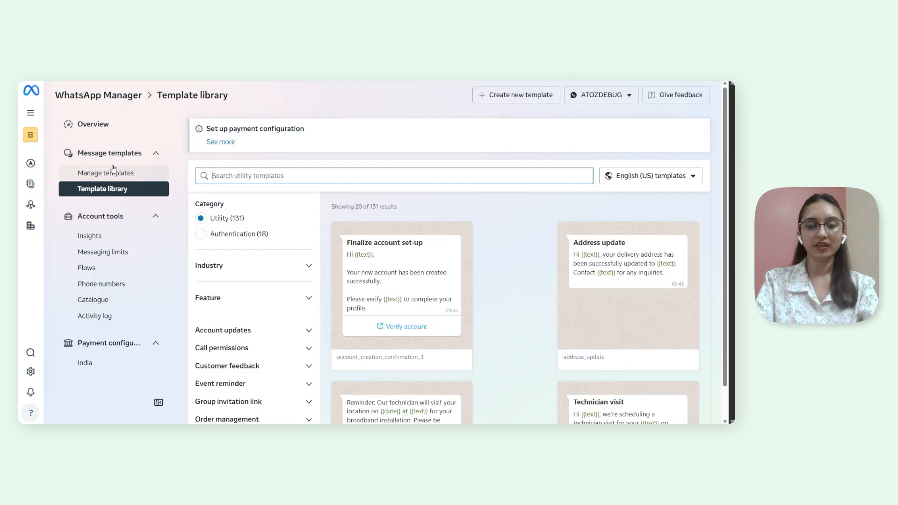
Step: Switch to WhatsApp Manager's message template management and start creating a new template
left_click(106, 172)
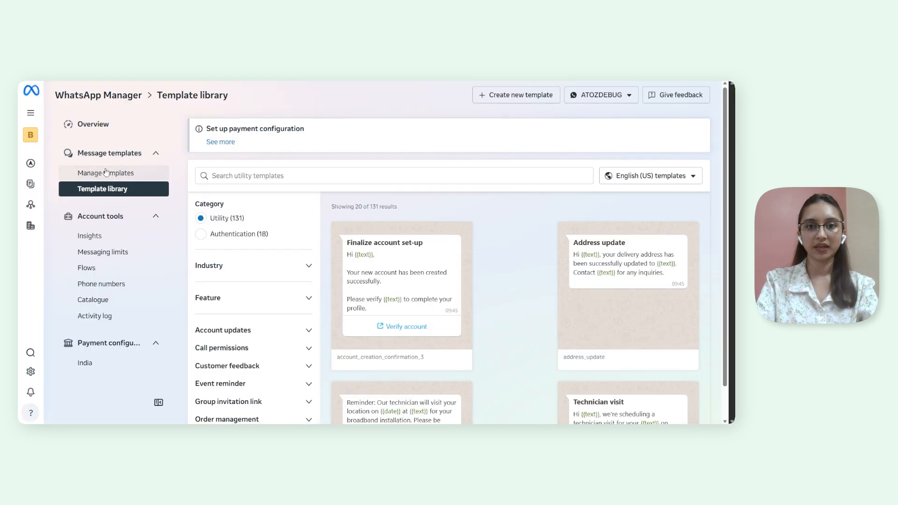
scroll(449, 270, "down", 2)
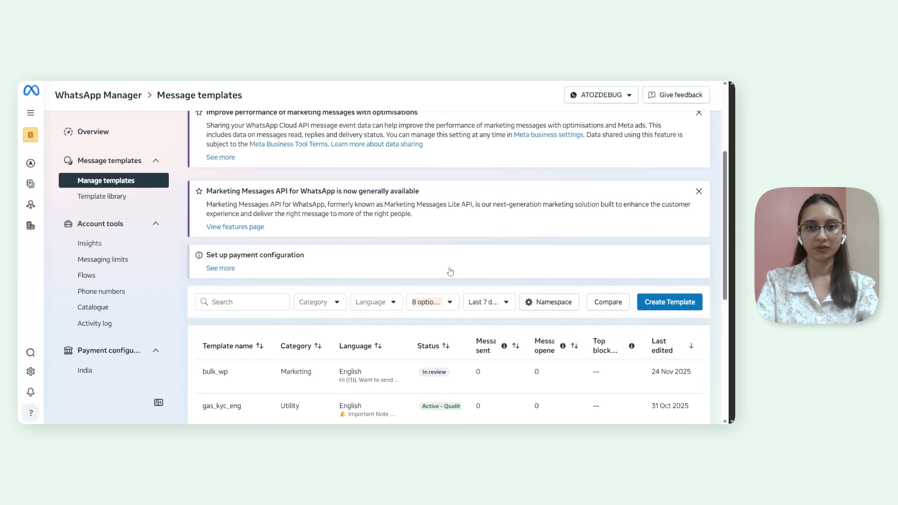
left_click(657, 302)
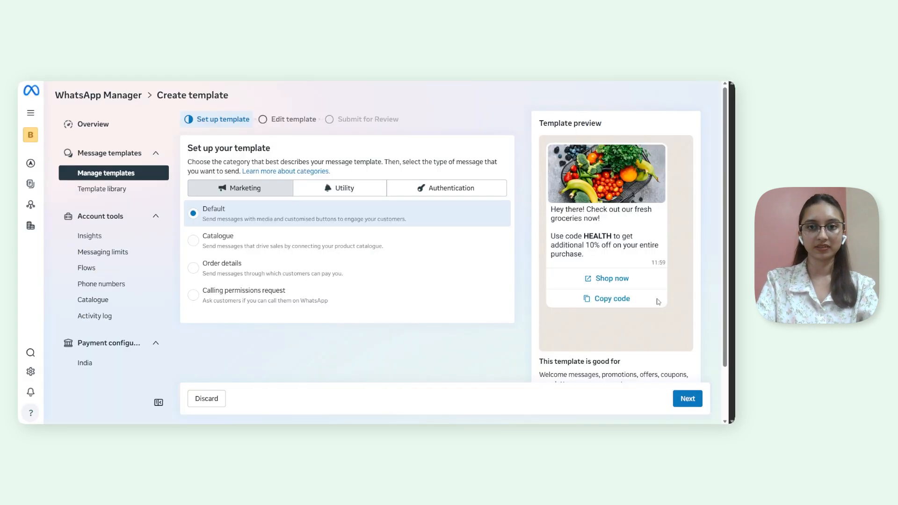
Step: Compare the Utility and Authentication template categories and choose Marketing with the Default message type
left_click(329, 192)
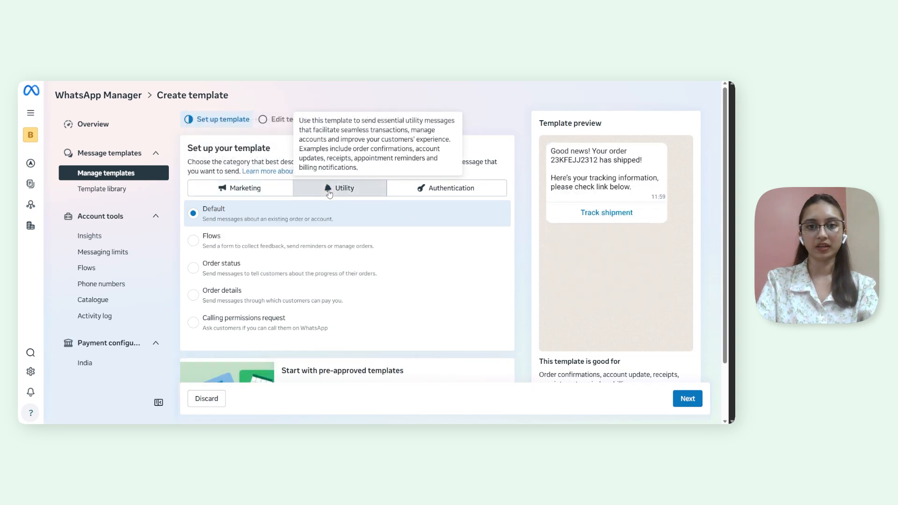
left_click(430, 197)
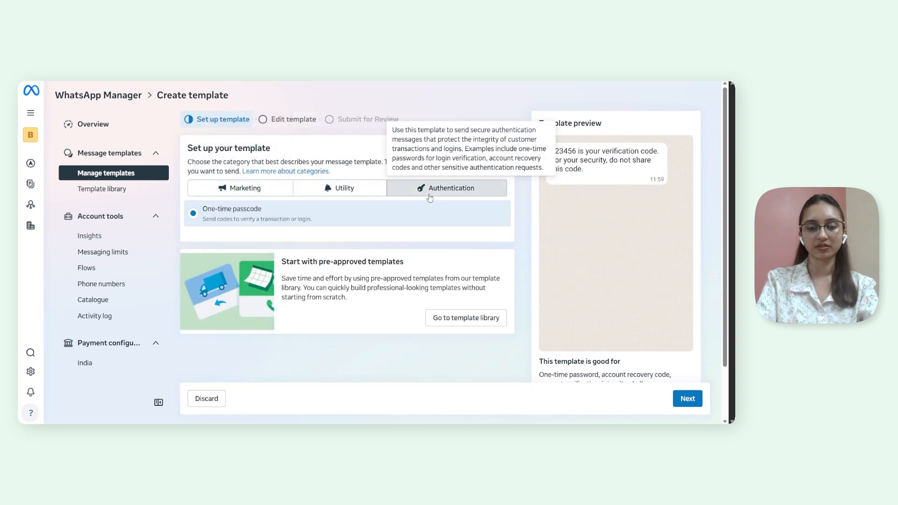
left_click(257, 192)
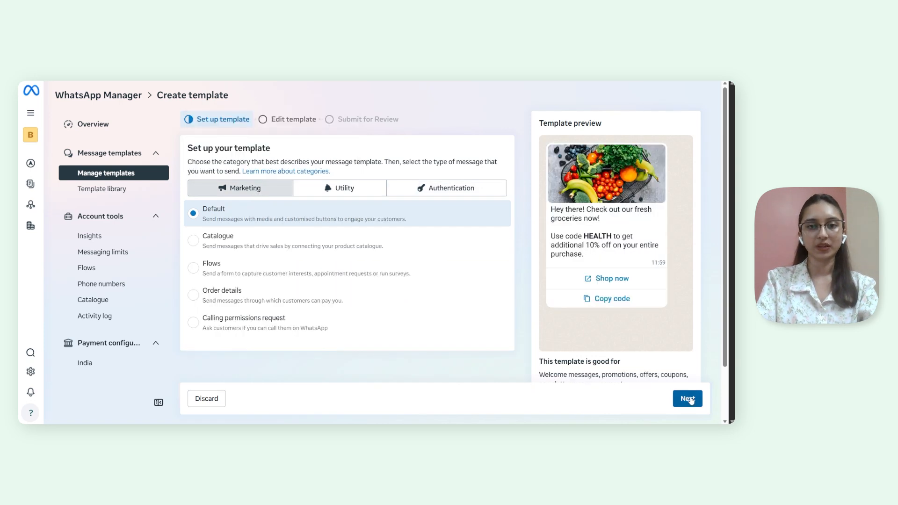
Step: Proceed to editing the template and name it api_new_offer
left_click(689, 398)
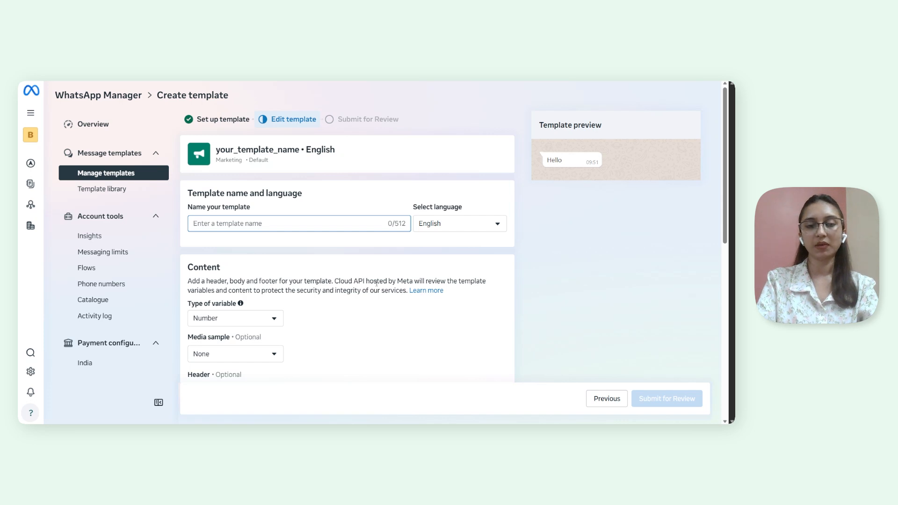
type("api_new_offer")
scroll(333, 297, "down", 2)
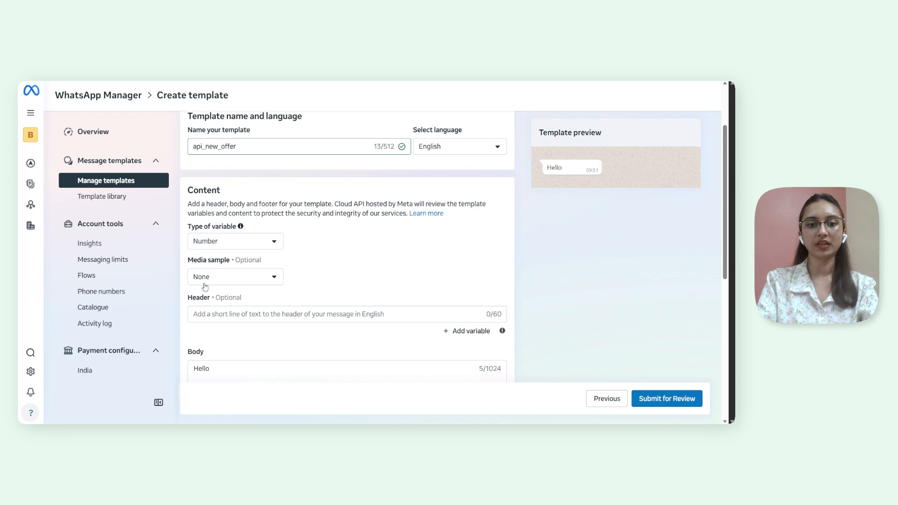
Step: Set the template's media sample to Image and upload the file Post 5 V2.png
left_click(222, 284)
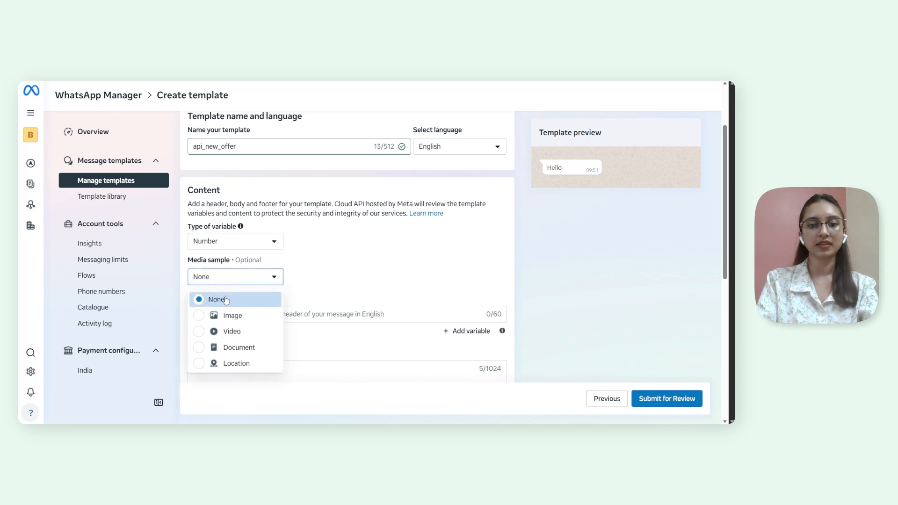
left_click(226, 297)
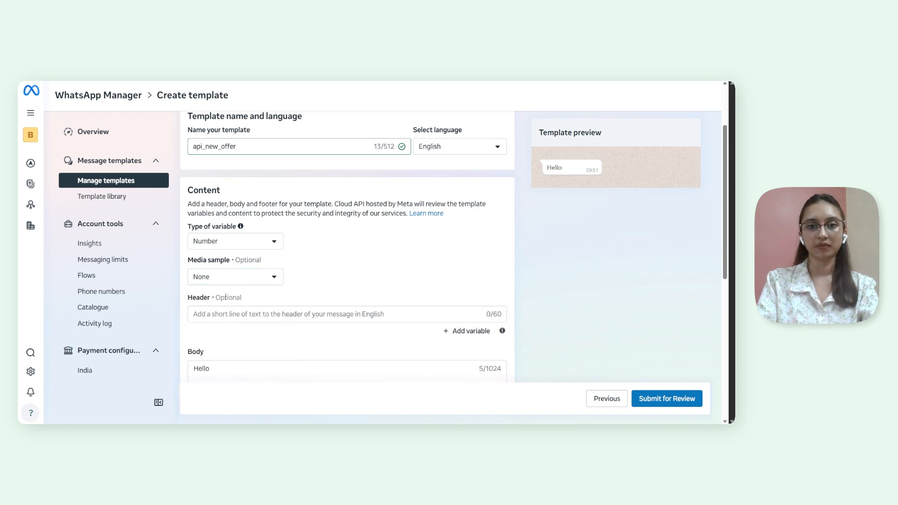
left_click(248, 282)
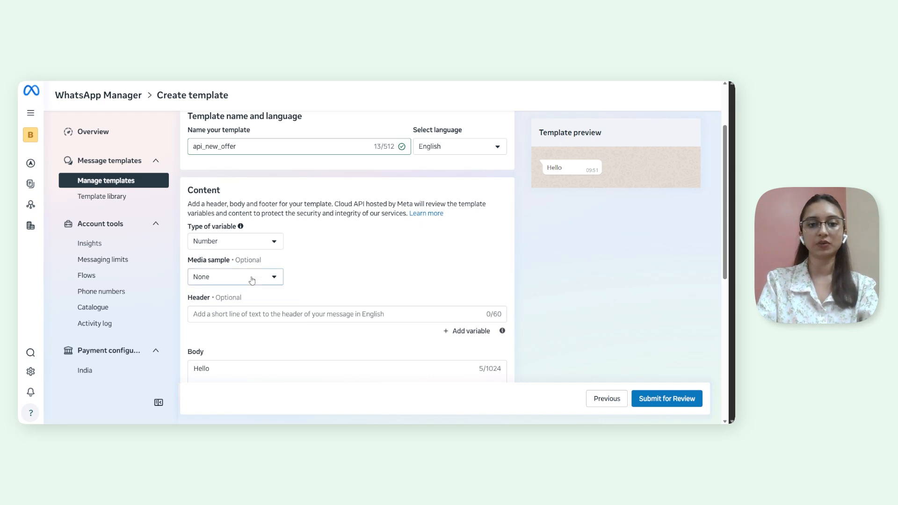
left_click(233, 317)
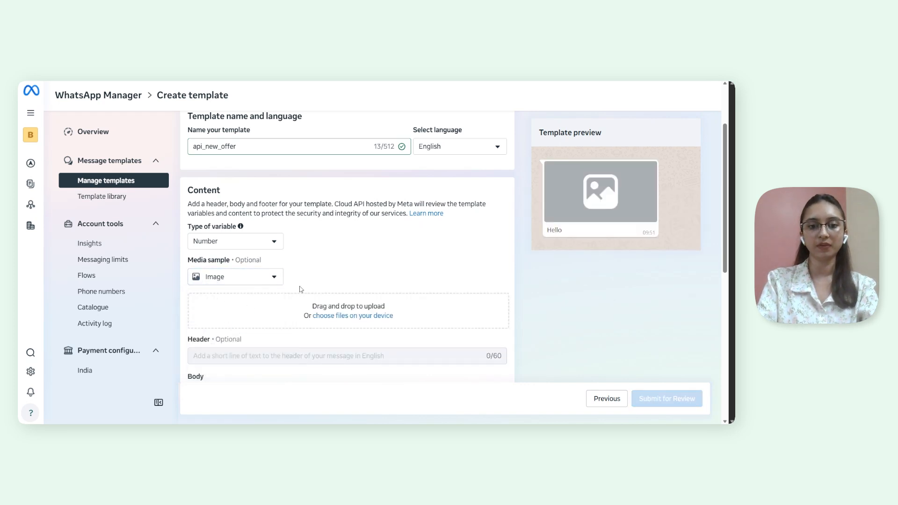
scroll(347, 248, "down", 2)
left_click(347, 245)
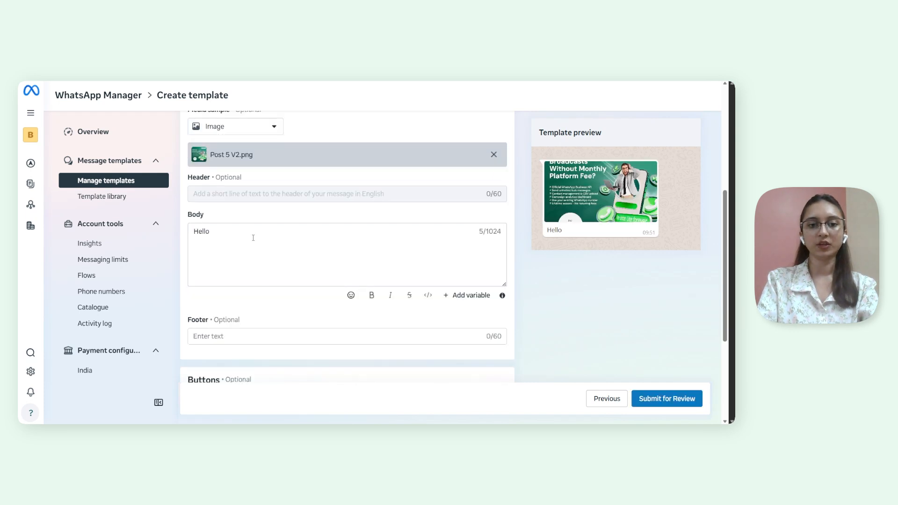
Step: Replace the body text with a greeting by first name, the lifetime Official WhatsApp API offer with four features, the ₹9,999/- one-time price and a demo invitation
left_click(253, 238)
key("BackSpace")
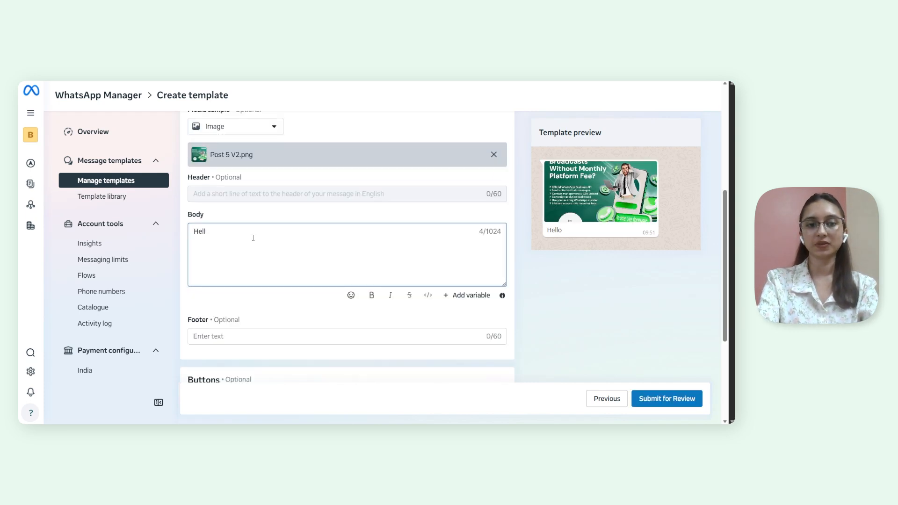
key("ctrl+a")
type("Hi Anamika, Want to send unlimited WhatsApp broadcasts with no monthly fees? 😀  Get lifetime access to the Official WhatsApp API ✓ Bulk messaging ✓ CSV upload ✓ Analytics ✓ Use your own number  One-time price: ₹9,999/-  Image attached 👇 Let me know if you want a quick demo!")
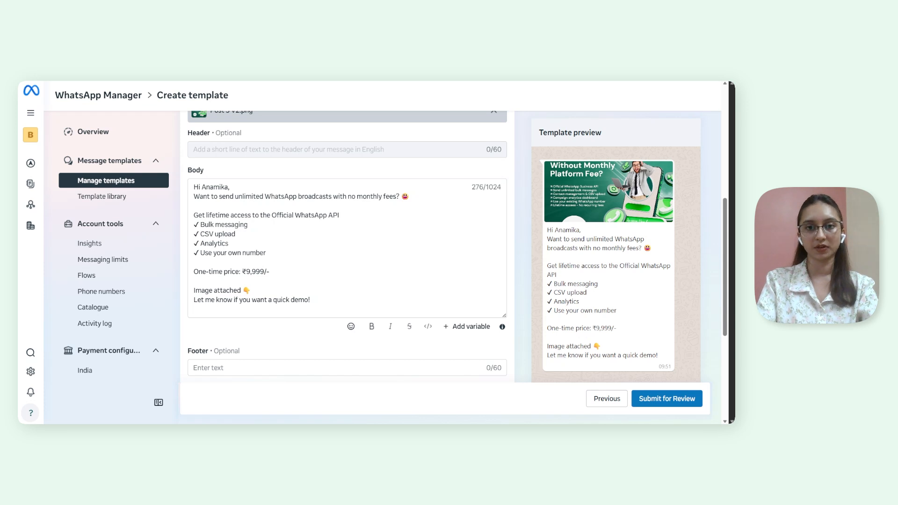
Step: Replace the recipient's name in the template body's greeting with the variable {{1}}
key("ctrl+BackSpace")
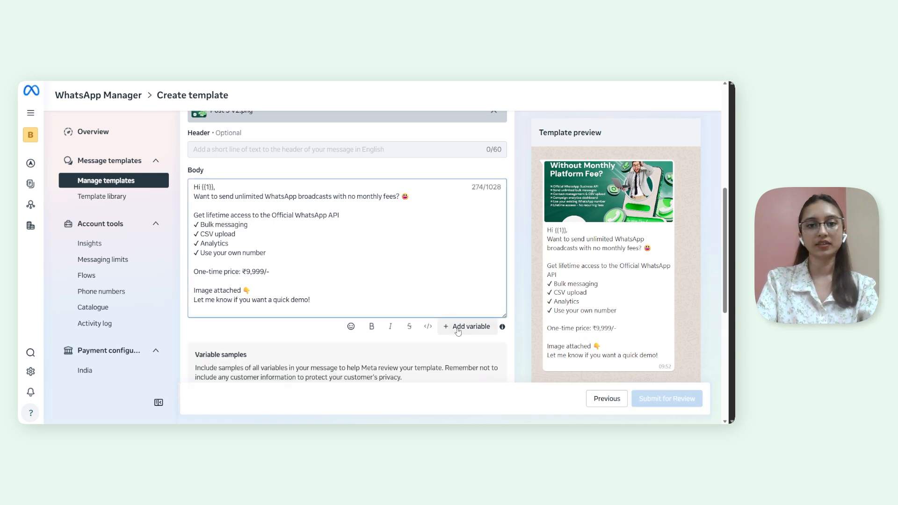
scroll(289, 248, "down", 3)
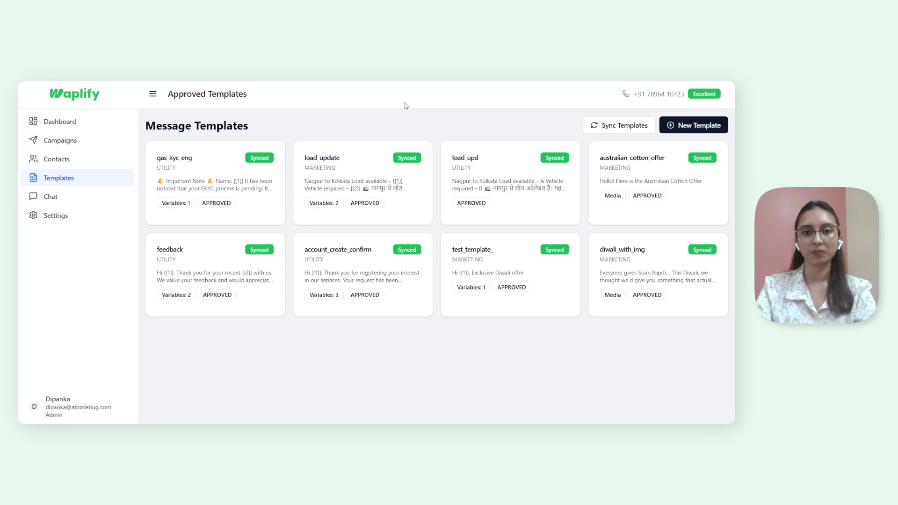
Step: In Waplify, sync the approved message templates and review the preview and details of api_new__offer
left_click(619, 126)
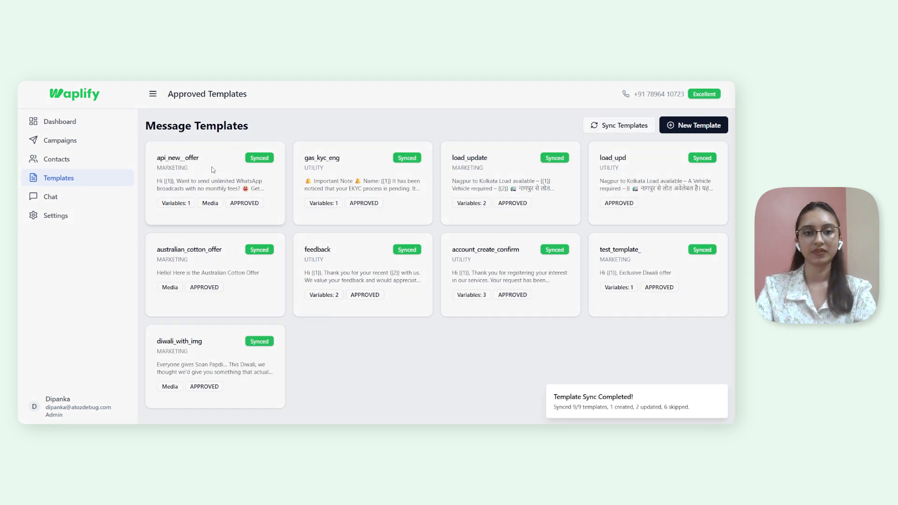
left_click(212, 169)
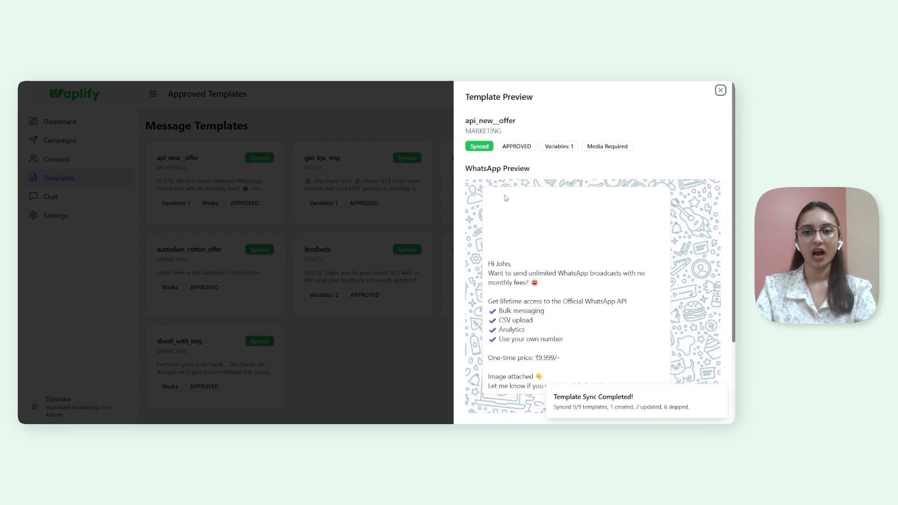
scroll(509, 201, "down", 3)
scroll(510, 201, "down", 1)
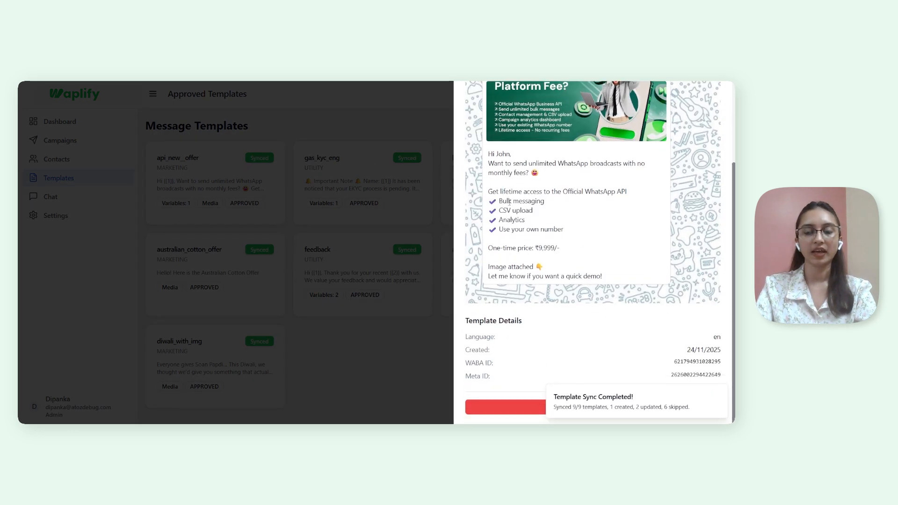
scroll(509, 201, "up", 3)
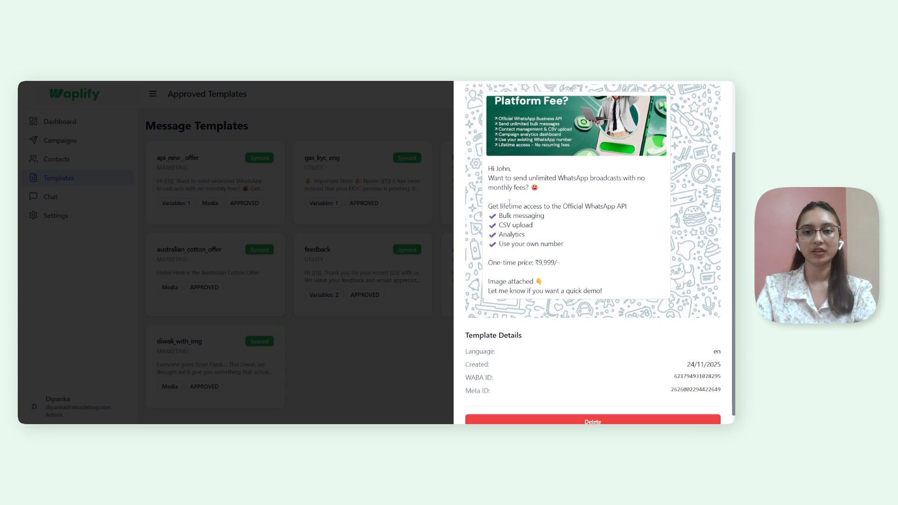
scroll(509, 202, "up", 1)
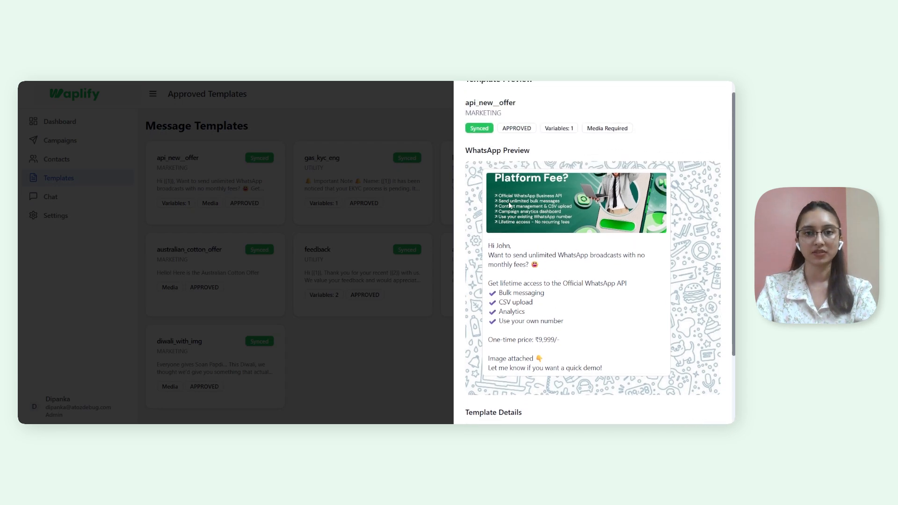
scroll(509, 202, "up", 1)
left_click(382, 225)
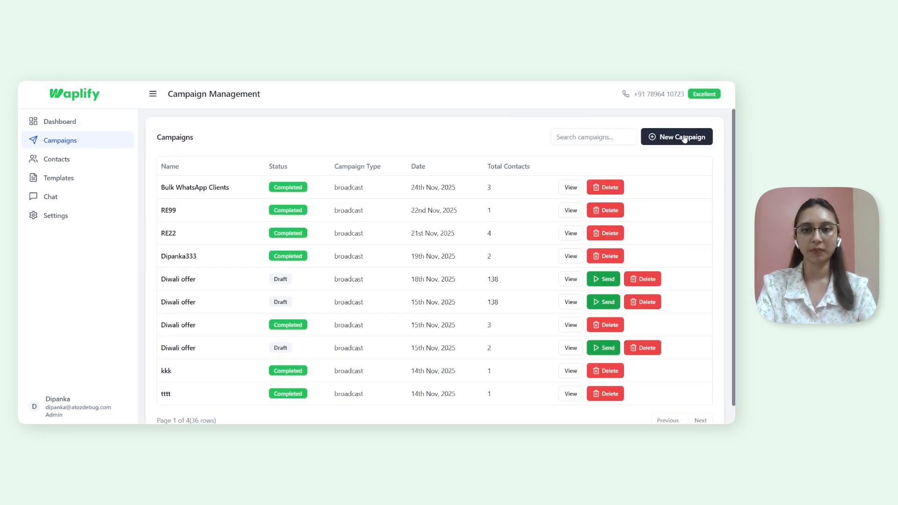
Step: Start a new campaign named Bulk WhatsApp Clients that uses the api_new__offer message template
left_click(684, 139)
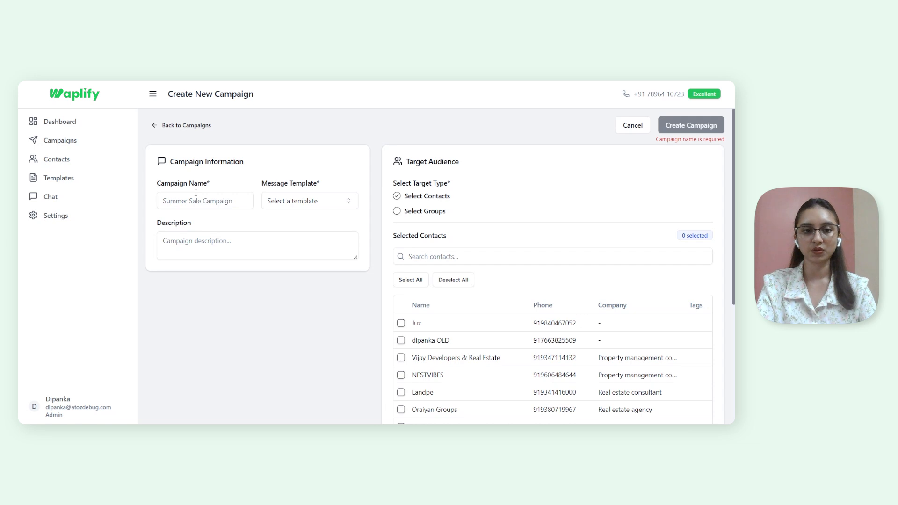
left_click(196, 193)
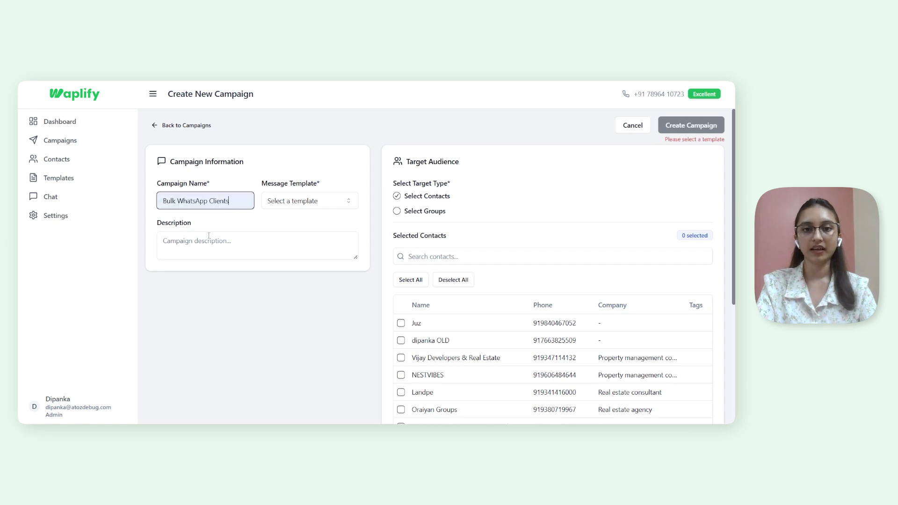
left_click(284, 200)
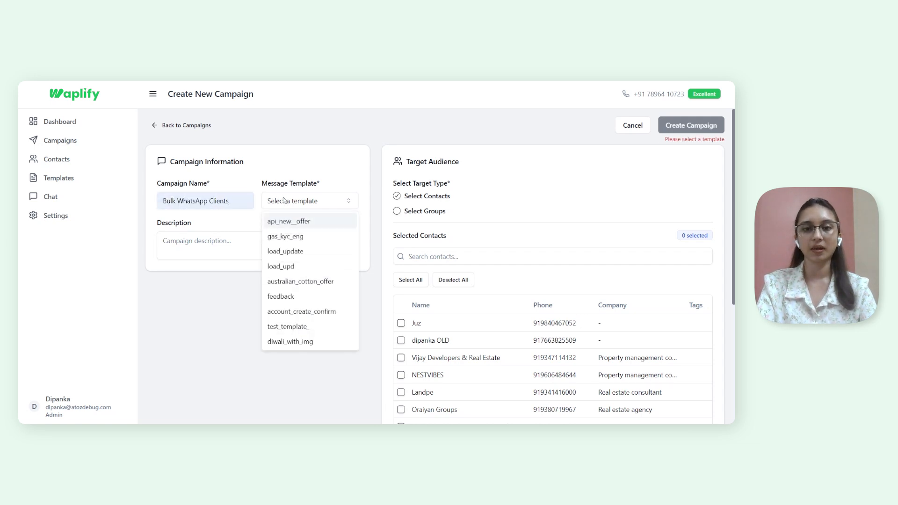
left_click(296, 219)
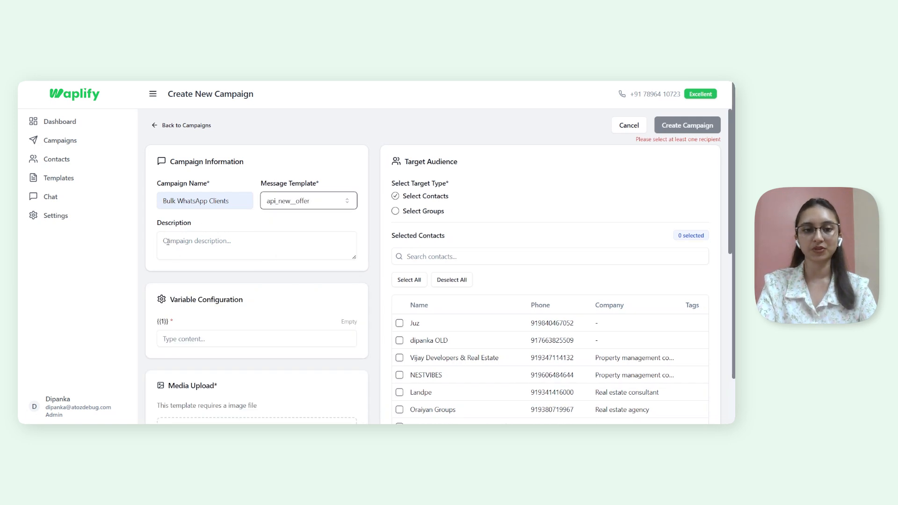
Step: Map the campaign's {{1}} variable to the contact's First Name field ($first_name)
scroll(168, 241, "down", 3)
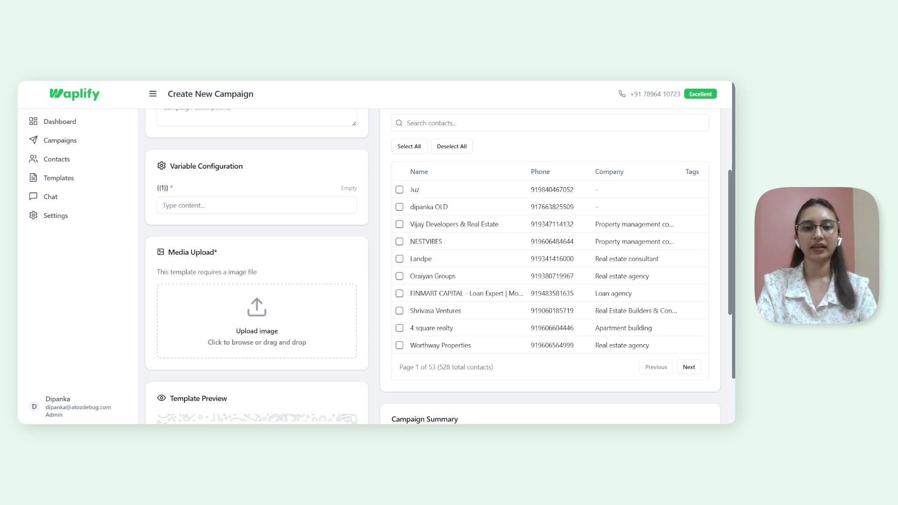
left_click(200, 206)
type("$")
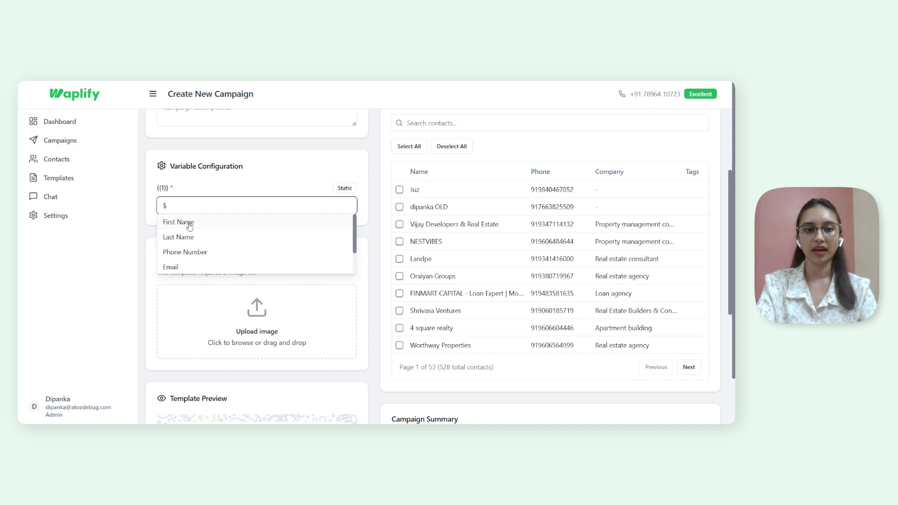
left_click(189, 222)
Step: Upload the "Without Monthly Platform Fee?" offer image as the campaign media and check the template preview
scroll(189, 227, "down", 3)
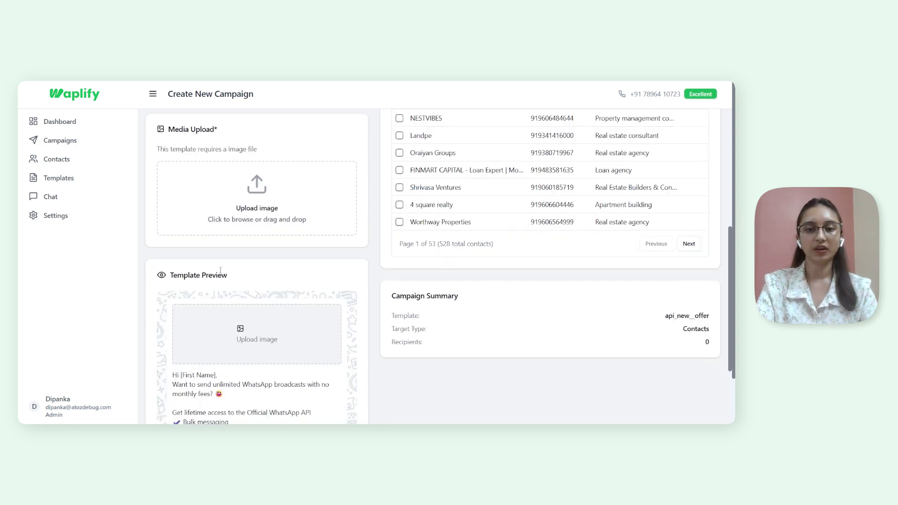
left_click(258, 215)
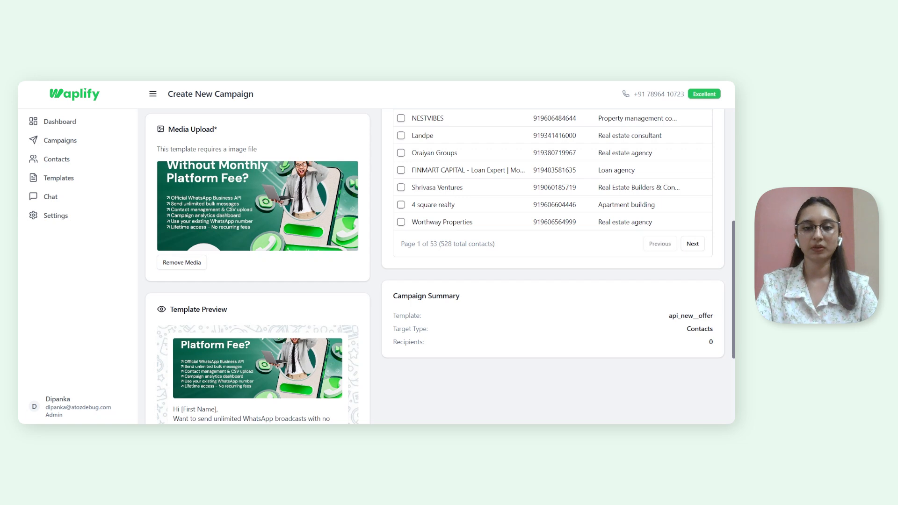
scroll(440, 266, "down", 3)
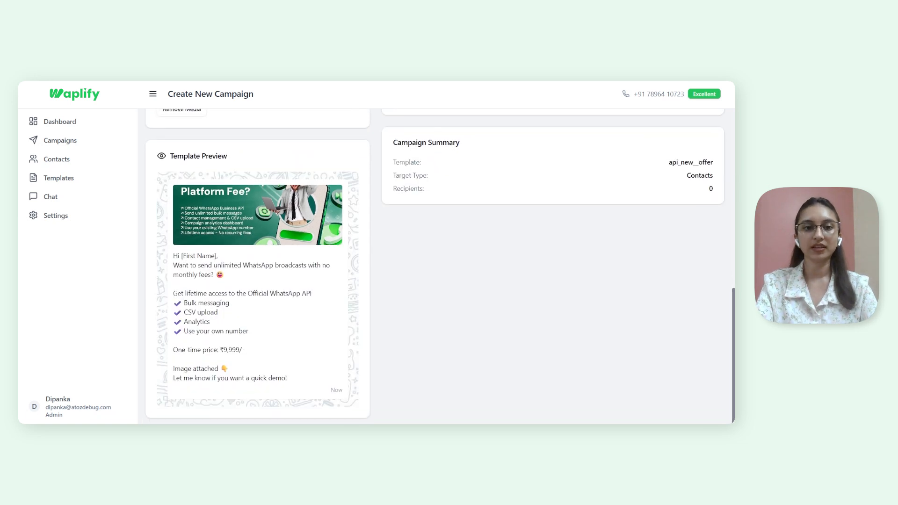
scroll(462, 219, "up", 5)
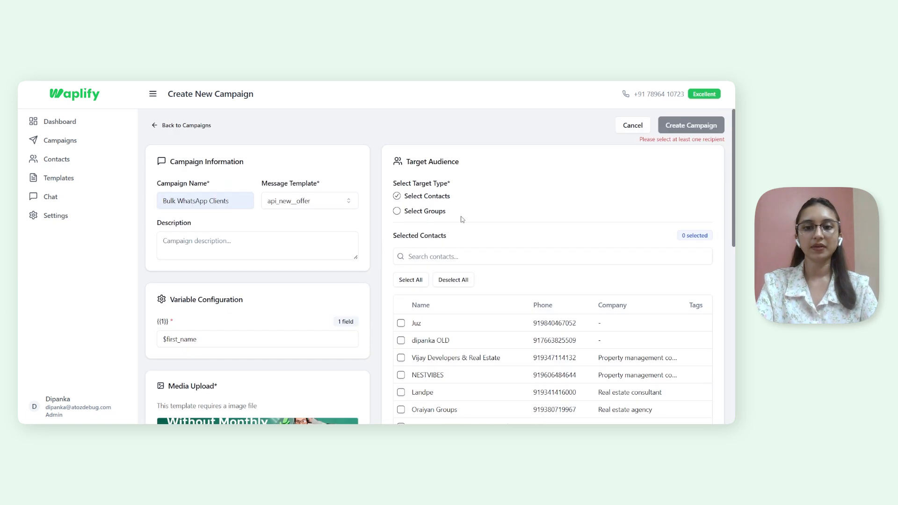
Step: Select three individual contacts as the campaign's recipients, finding them by name in the contact search
scroll(463, 220, "down", 2)
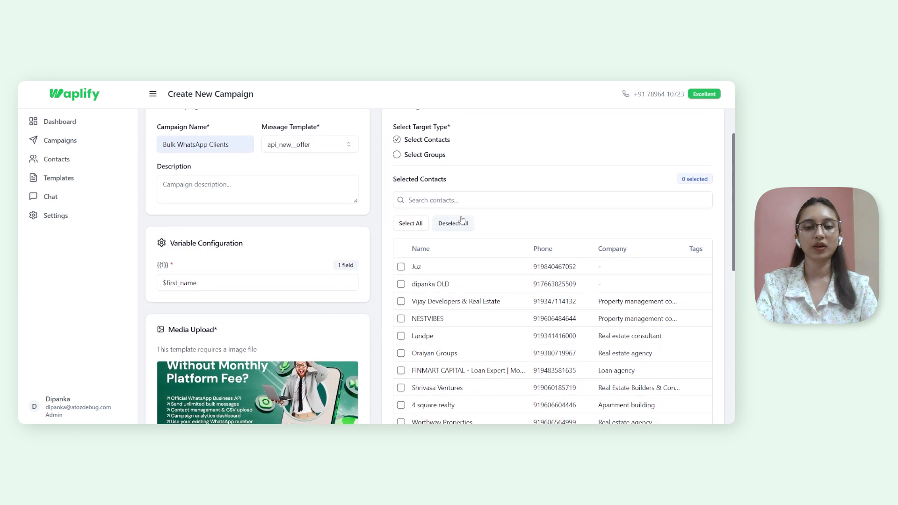
scroll(462, 219, "down", 2)
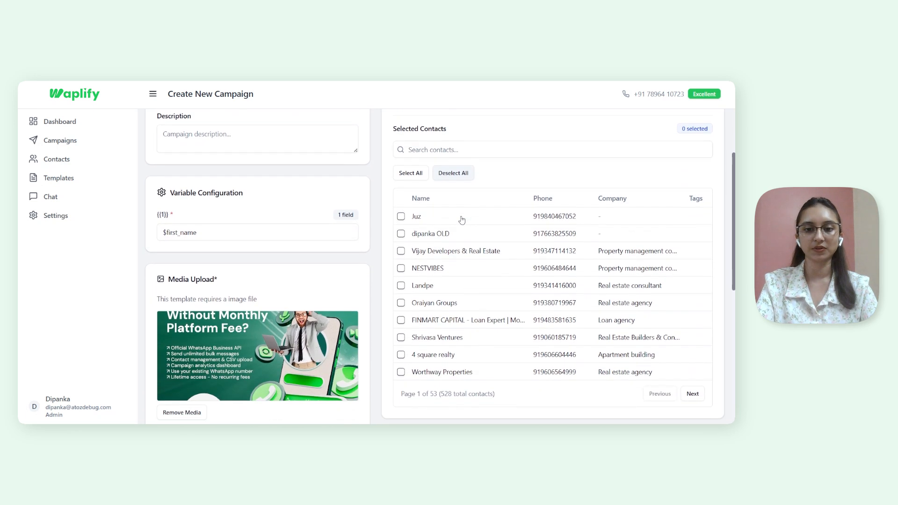
left_click(400, 205)
left_click(458, 121)
type("Anamika")
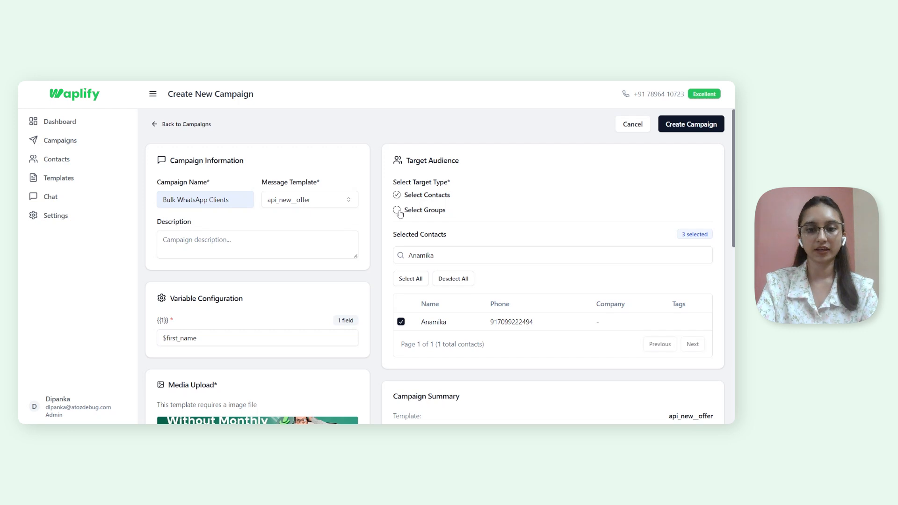
Step: Switch the target type to groups and look through the contact groups available for the campaign
left_click(398, 210)
scroll(399, 212, "down", 3)
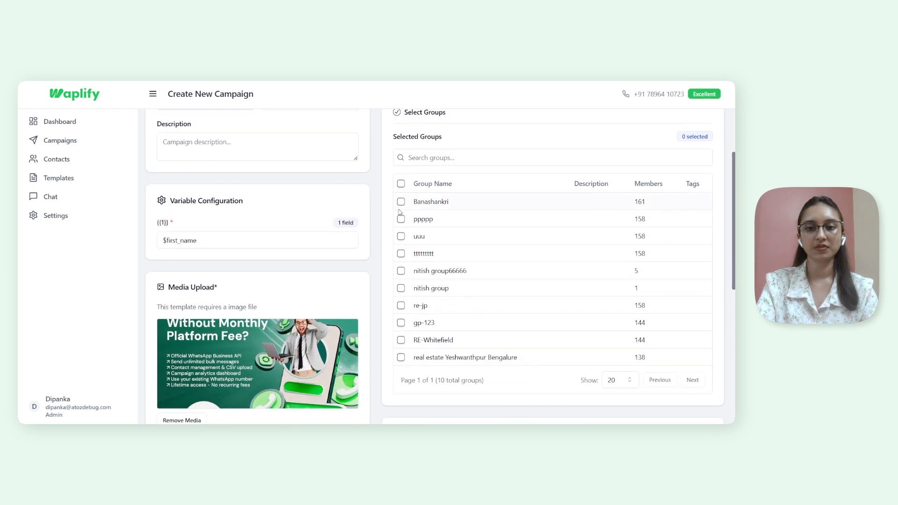
scroll(400, 213, "down", 3)
scroll(400, 213, "up", 1)
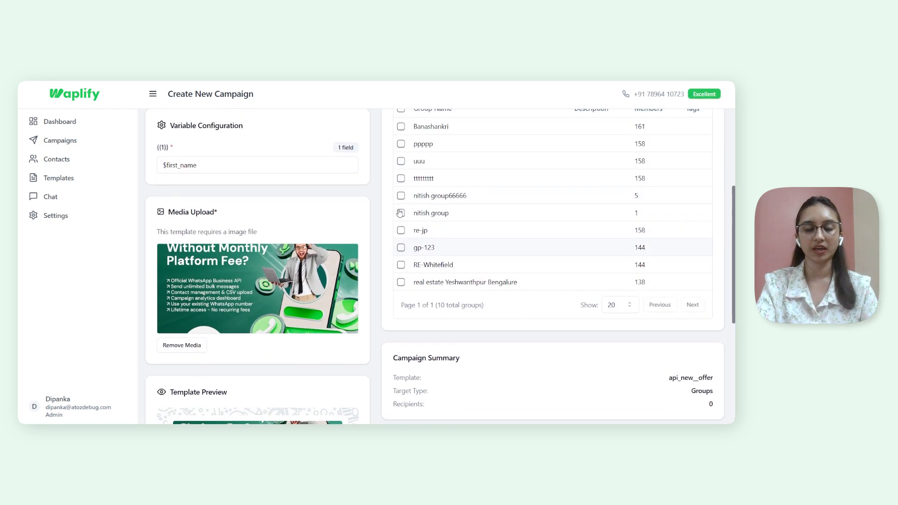
scroll(400, 213, "up", 1)
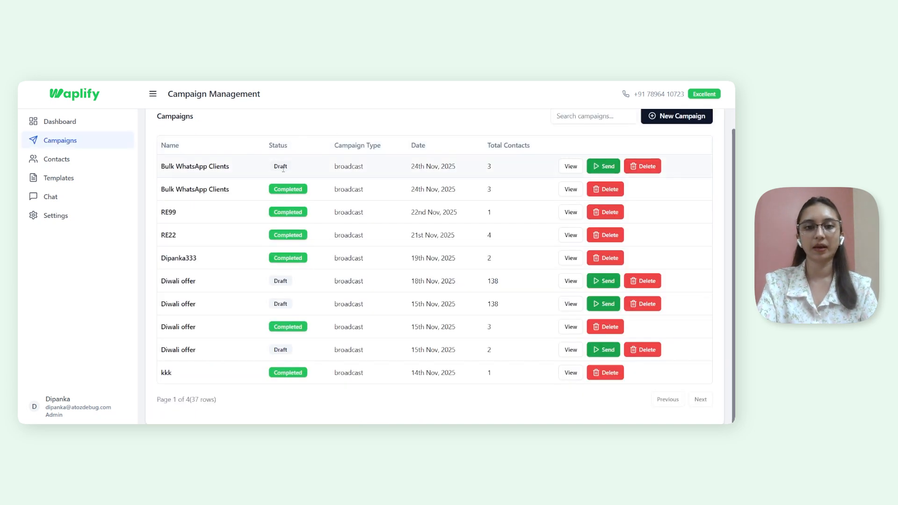
Step: Send the draft Bulk WhatsApp Clients campaign and open its campaign details
left_click(604, 167)
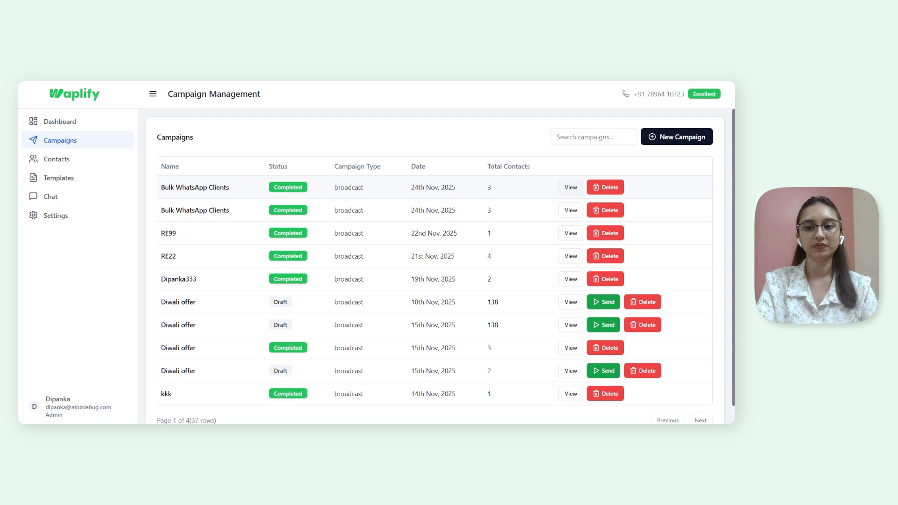
left_click(578, 187)
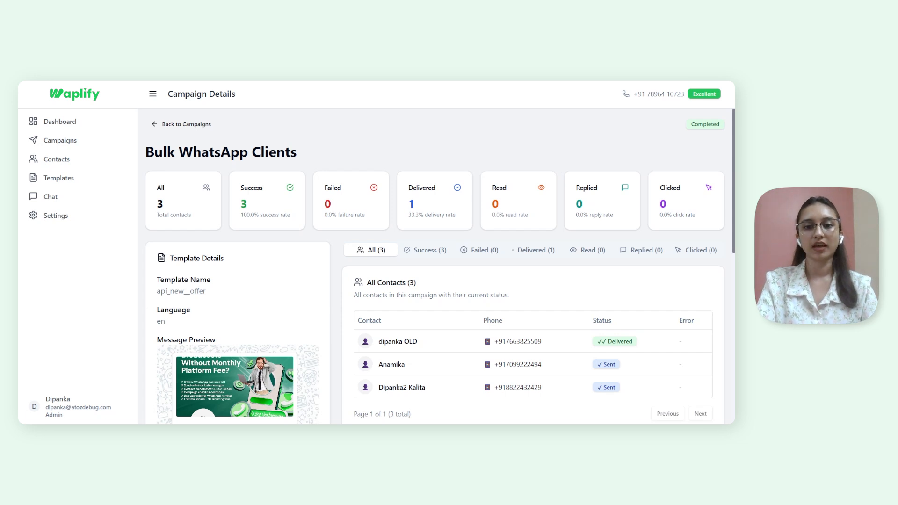
Step: Review the campaign's message results by Success, Failed, Delivered and Read status
scroll(435, 248, "down", 1)
left_click(425, 195)
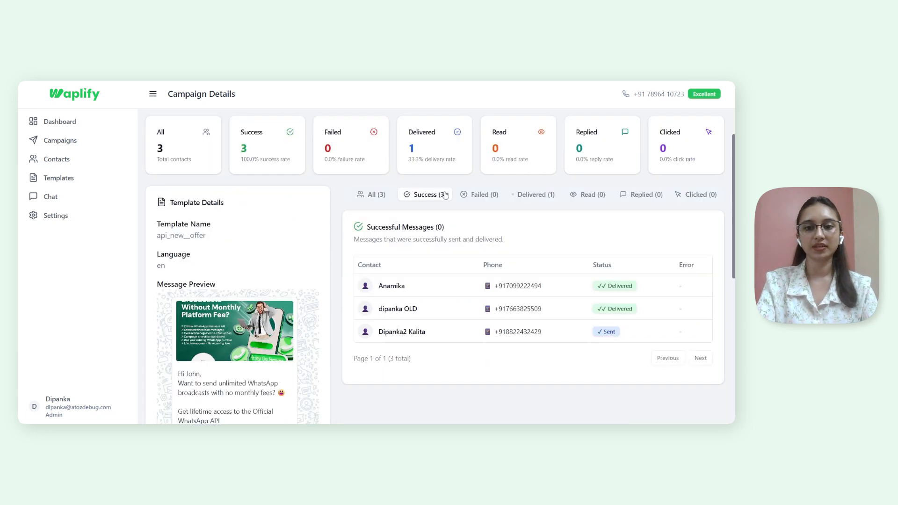
left_click(478, 197)
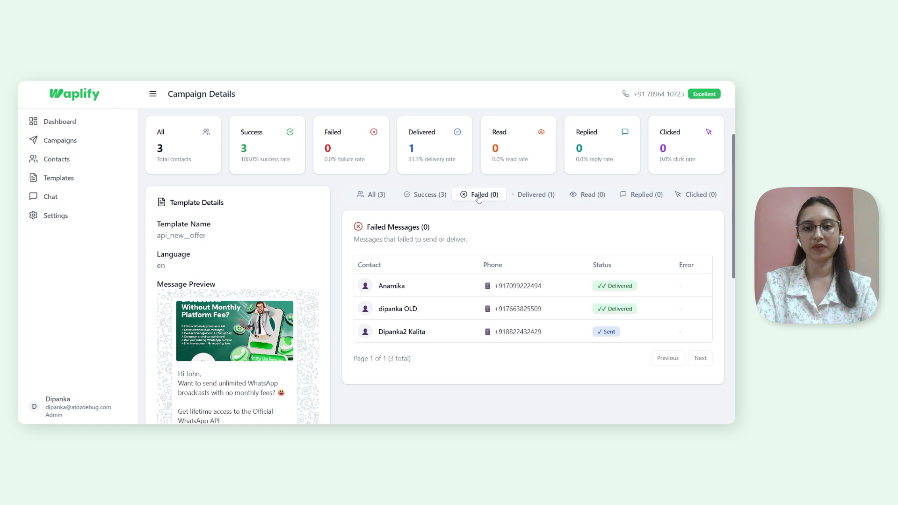
left_click(526, 196)
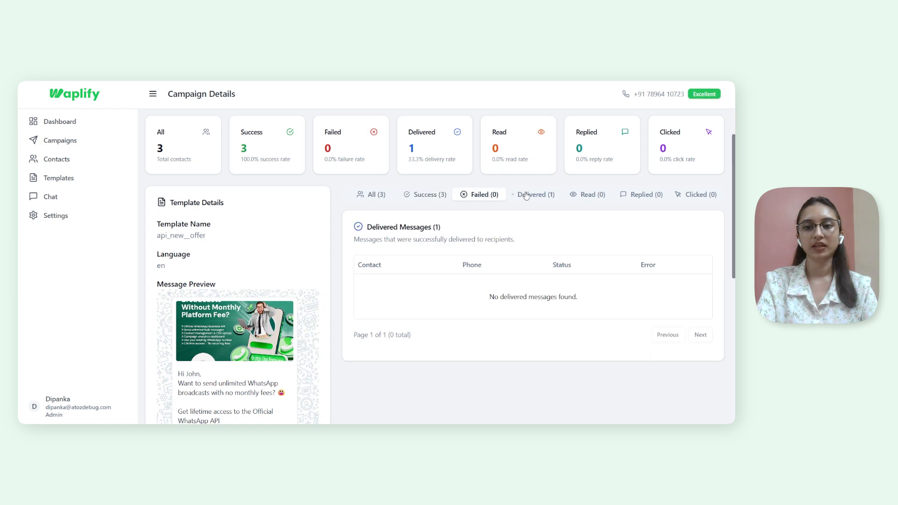
left_click(580, 194)
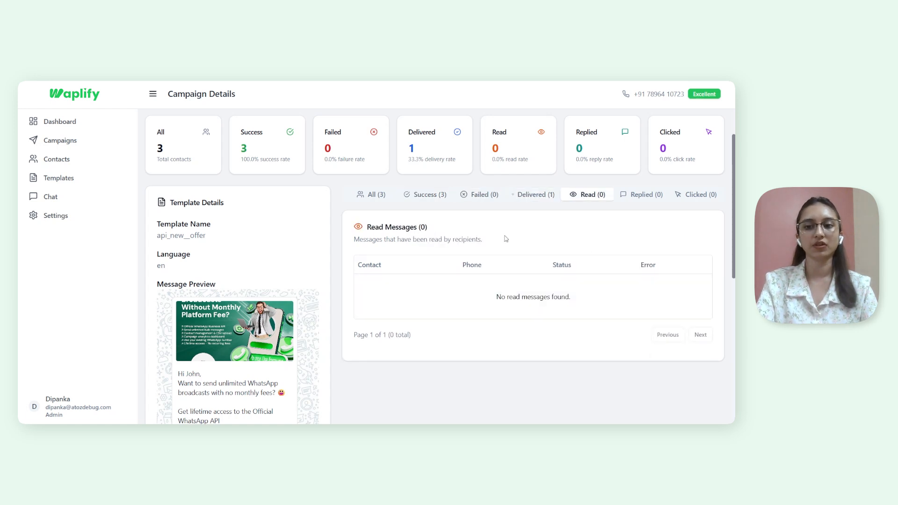
scroll(580, 240, "up", 2)
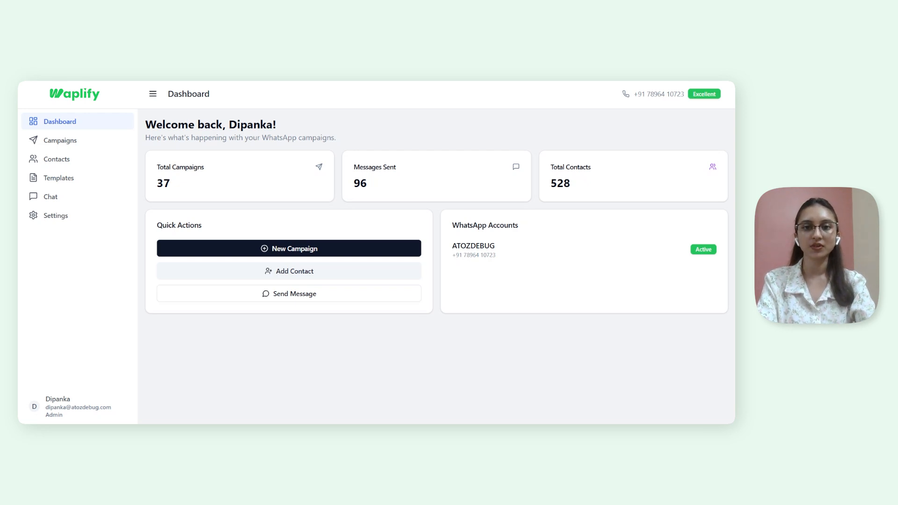
Step: Examine the chat inbox, comparing customer conversations under Open with those under Template Only
left_click(74, 197)
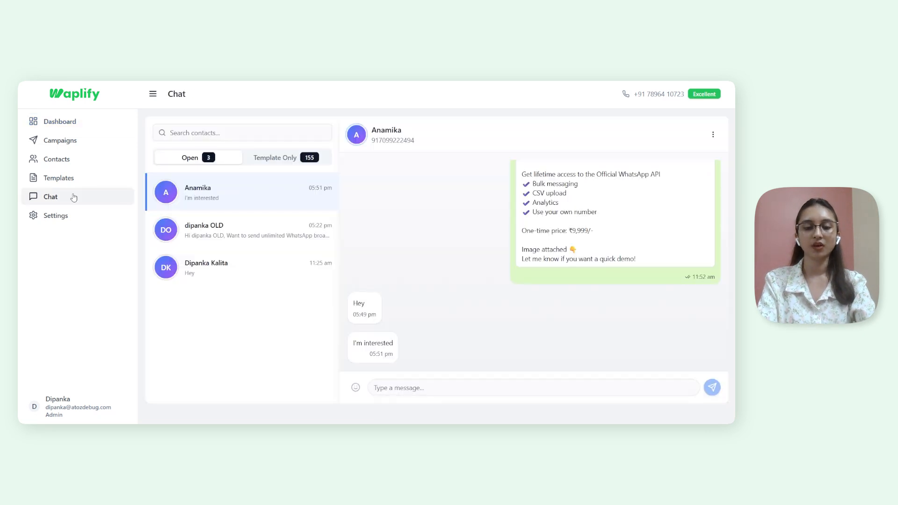
left_click(275, 158)
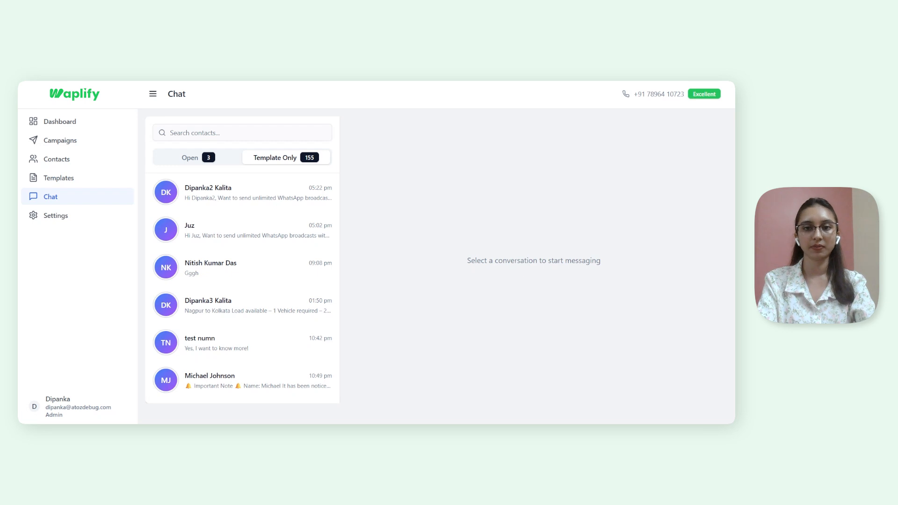
scroll(270, 286, "down", 3)
left_click(269, 287)
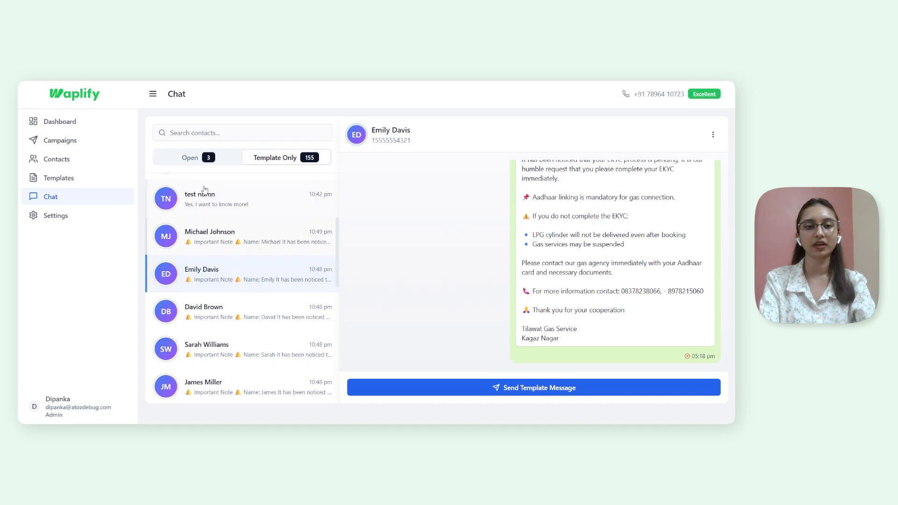
left_click(196, 162)
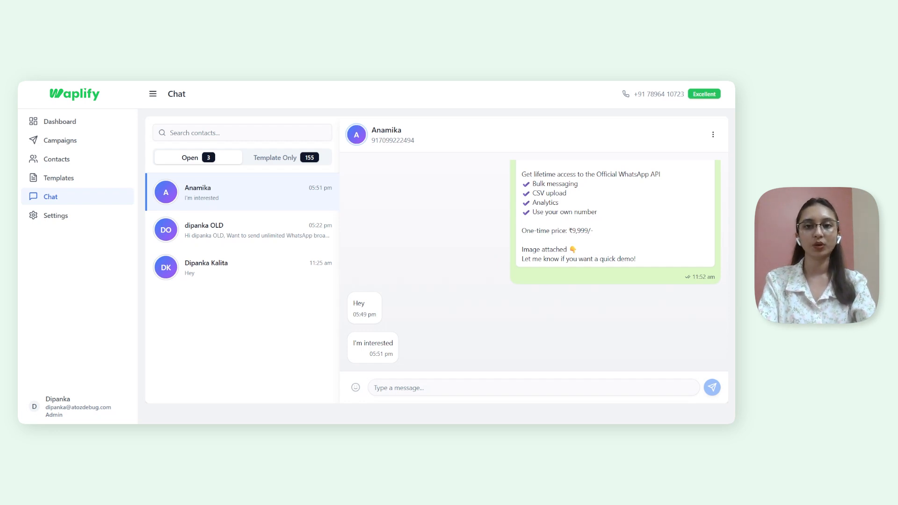
left_click(243, 230)
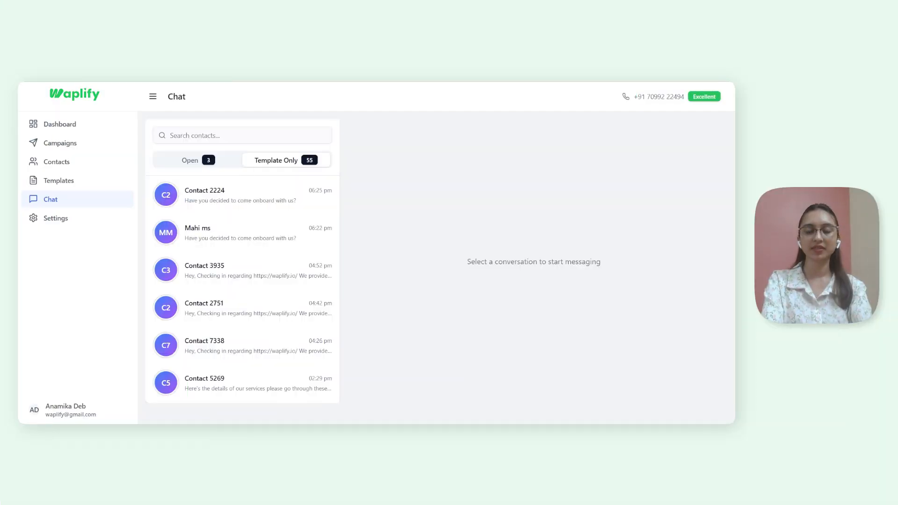
Step: Review the Account, WhatsApp and API settings, including the webhook configuration, and return to the dashboard
left_click(55, 218)
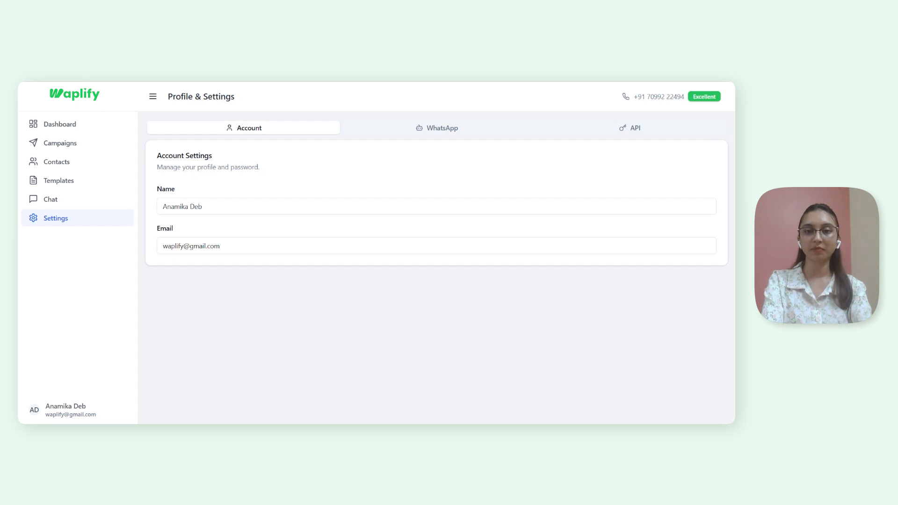
left_click(437, 127)
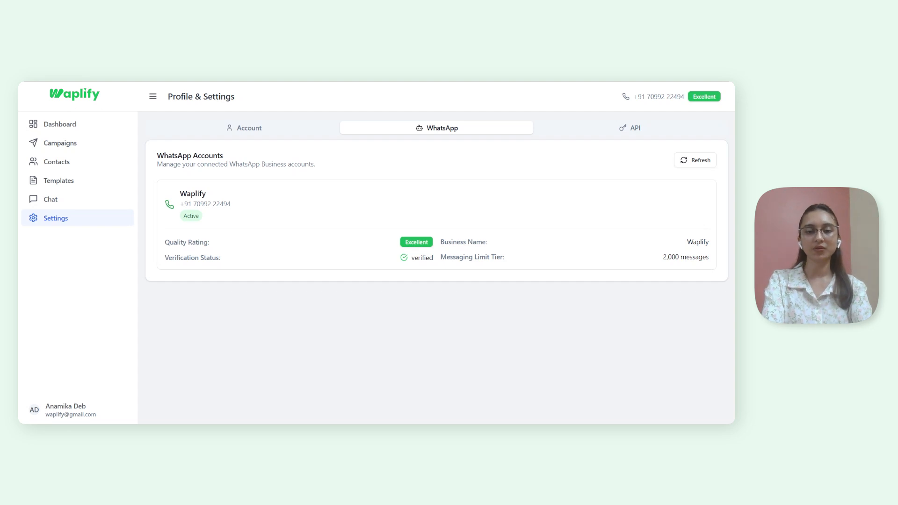
left_click(629, 127)
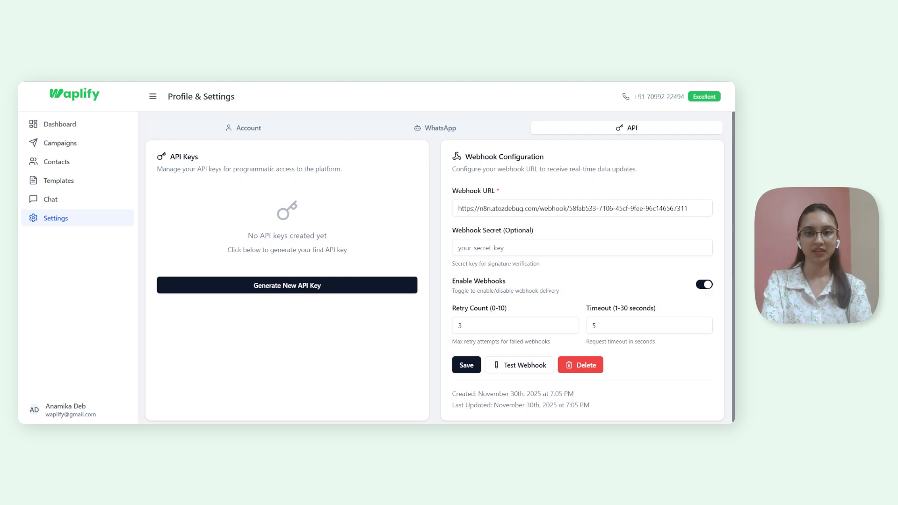
left_click(60, 124)
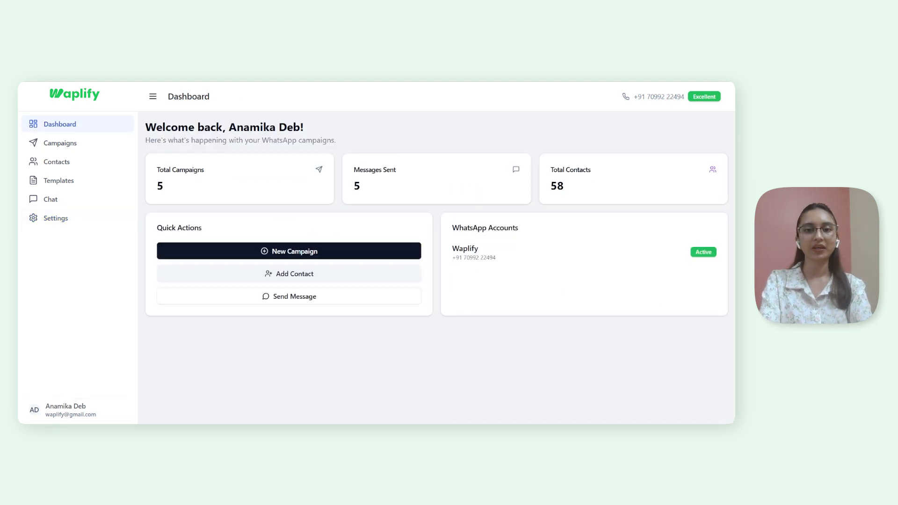